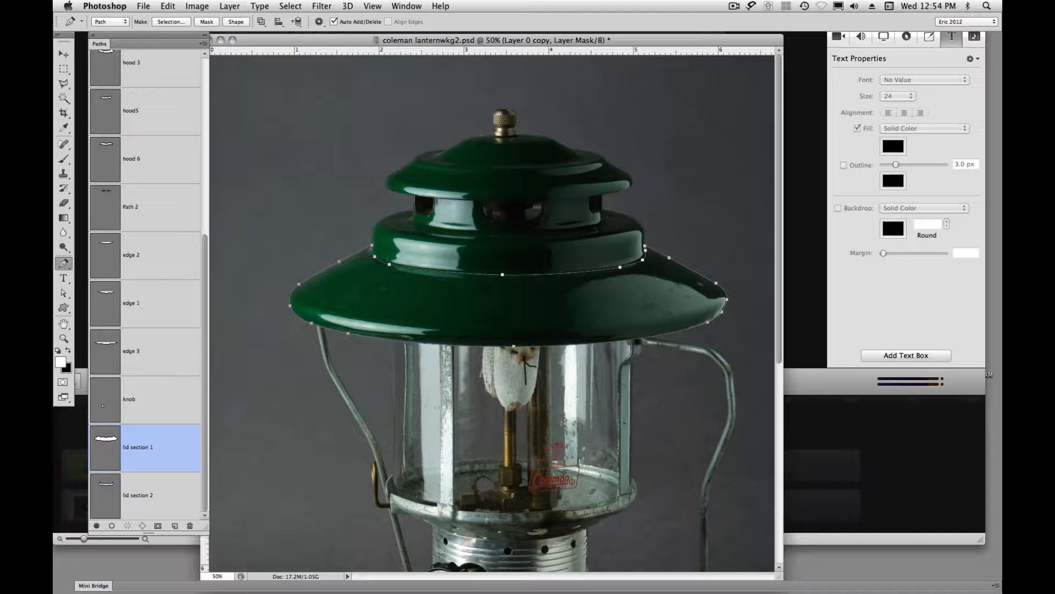
Step: Create a new layer named gradient and make a rectangular marquee selection around the lantern's wide lower lid section
key("alt+shift+super+n")
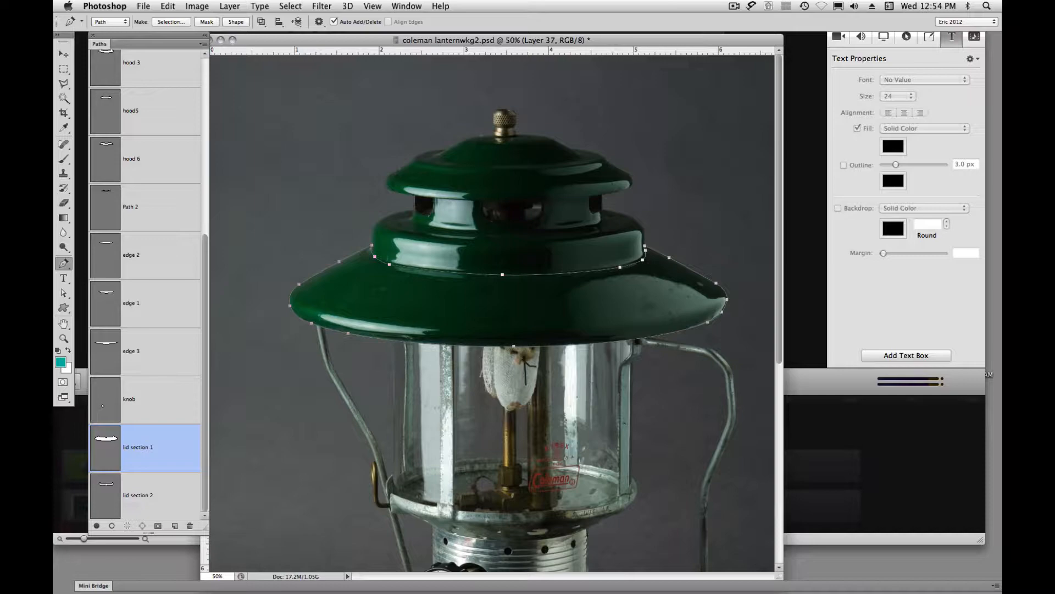
left_click(709, 190)
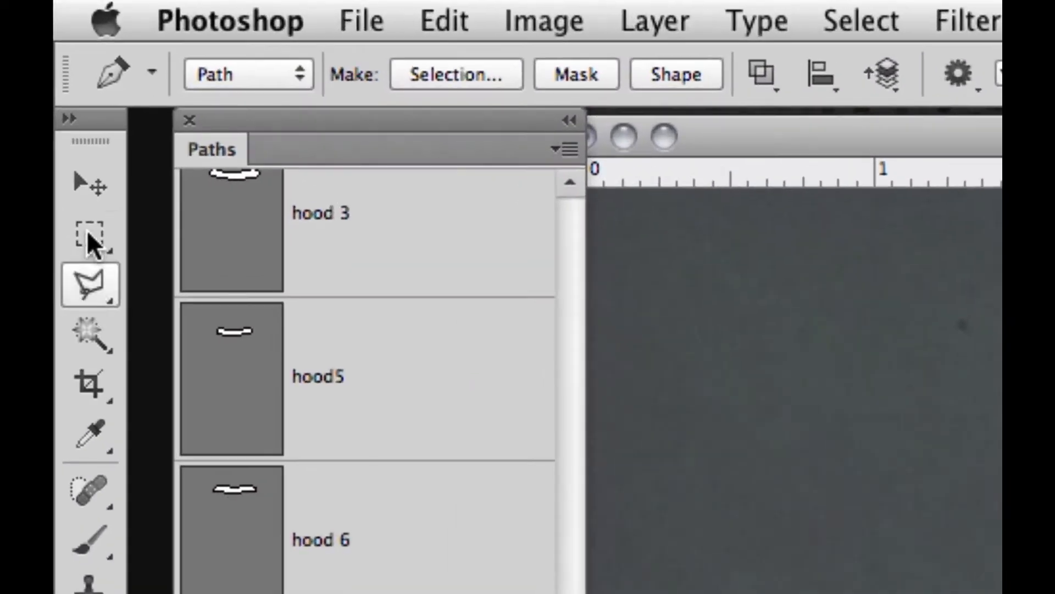
left_click(64, 68)
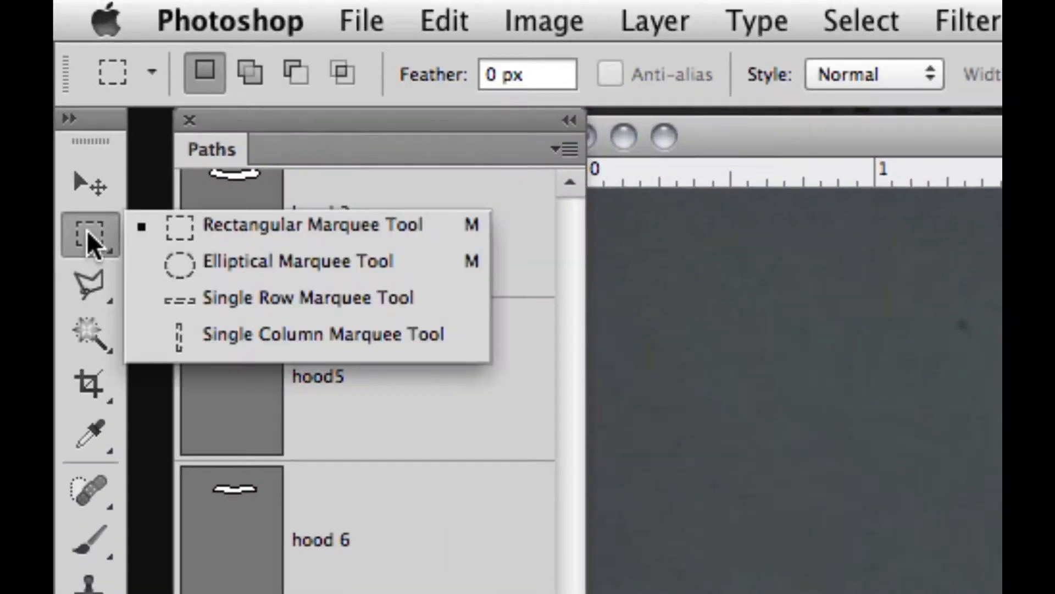
left_click(182, 230)
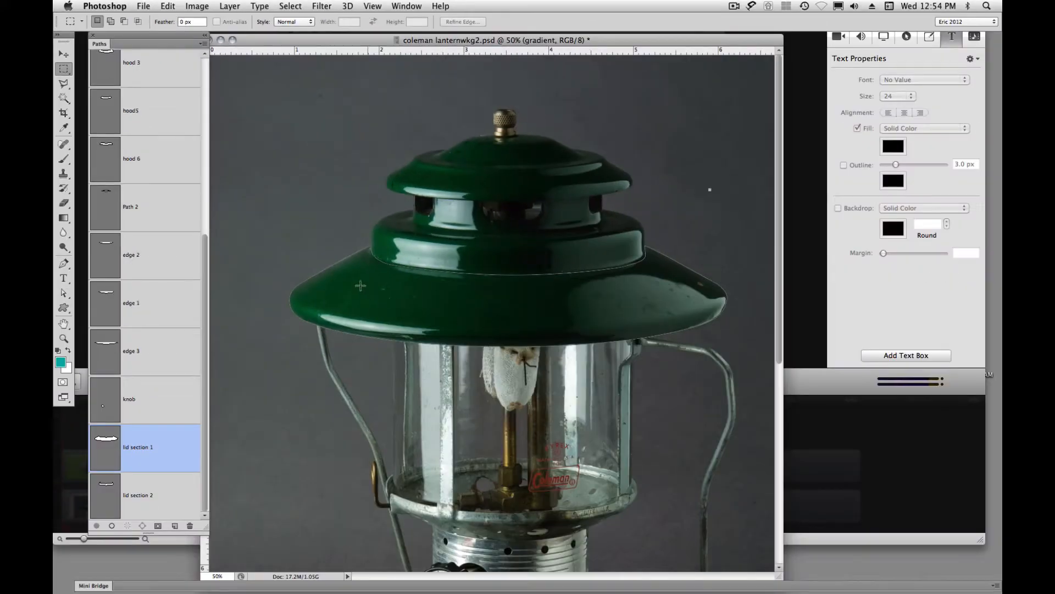
left_click_drag(249, 210, 755, 379)
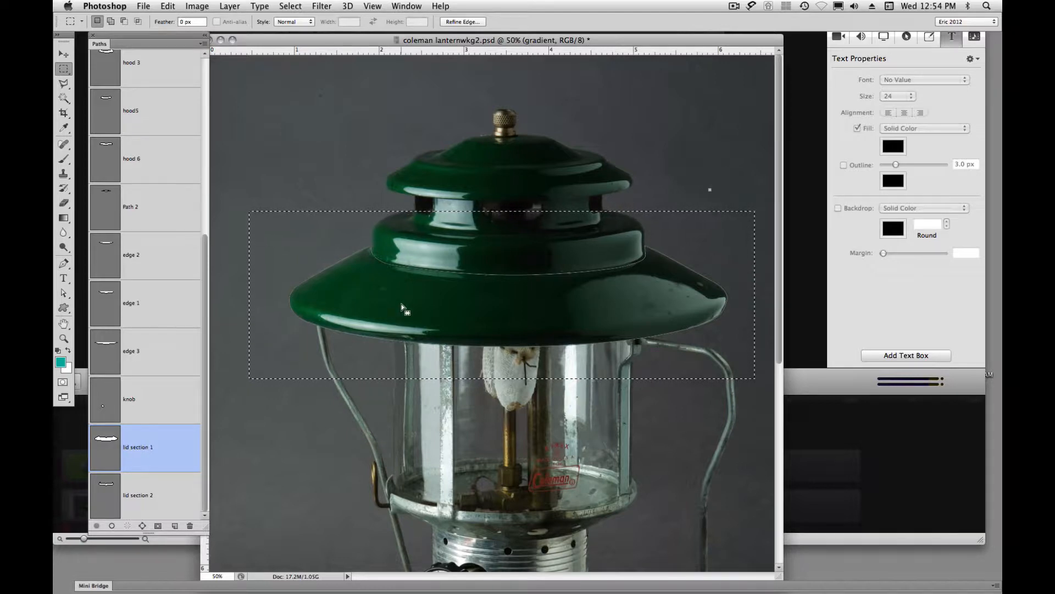
Step: Edit the Black, White gradient, recolouring its 0% stop with dark green sampled from the left end of the lid's brim
key("g")
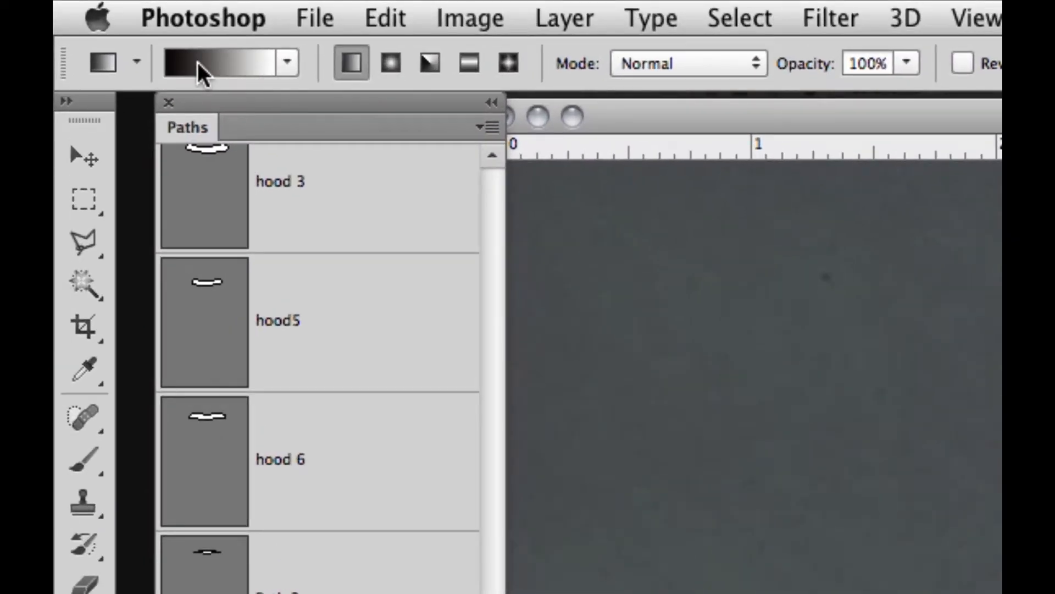
left_click(231, 69)
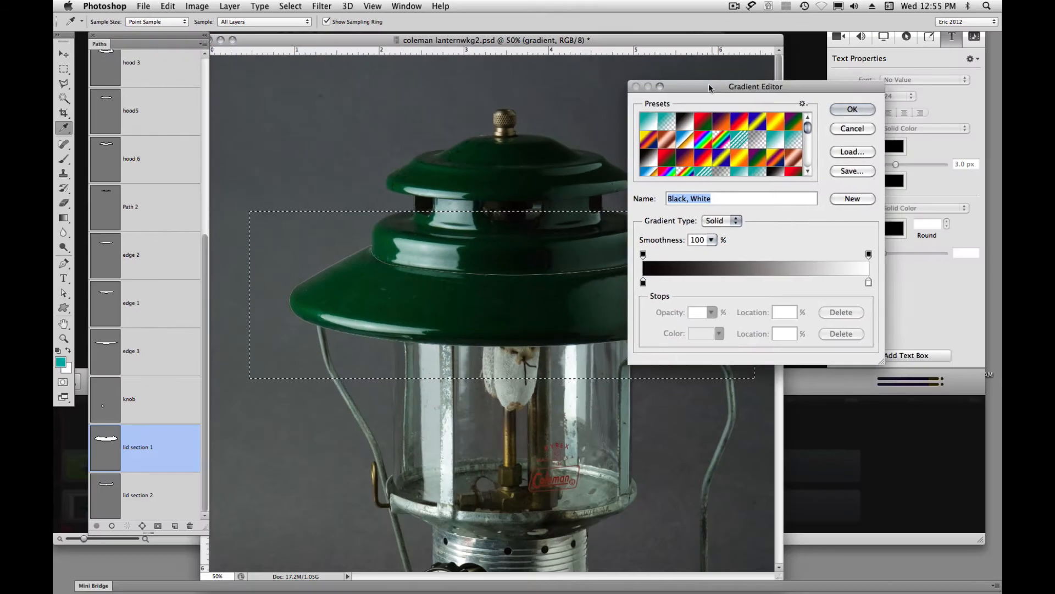
left_click_drag(709, 88, 735, 214)
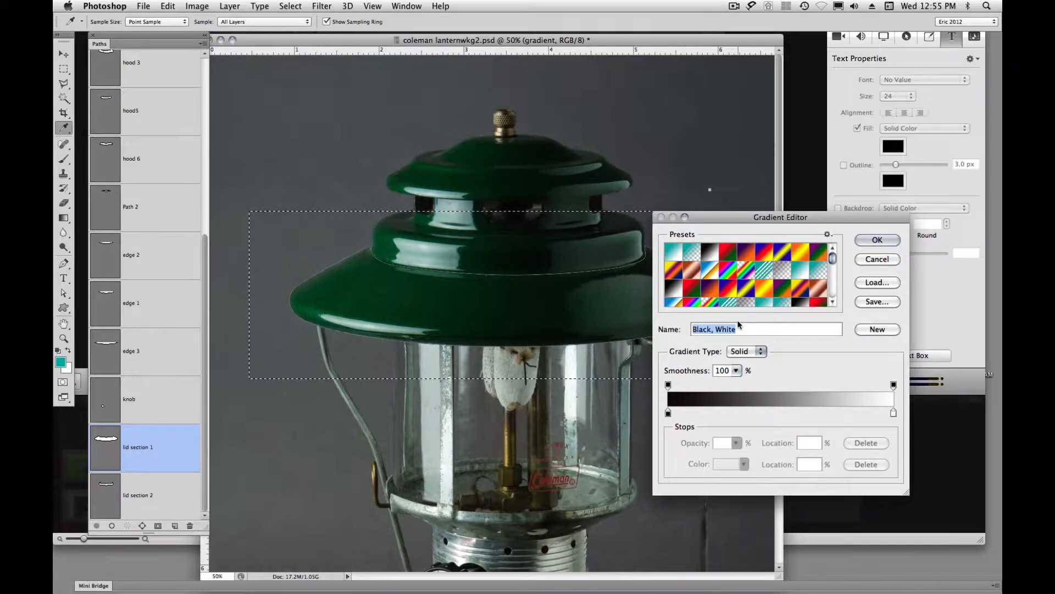
left_click_drag(729, 217, 760, 226)
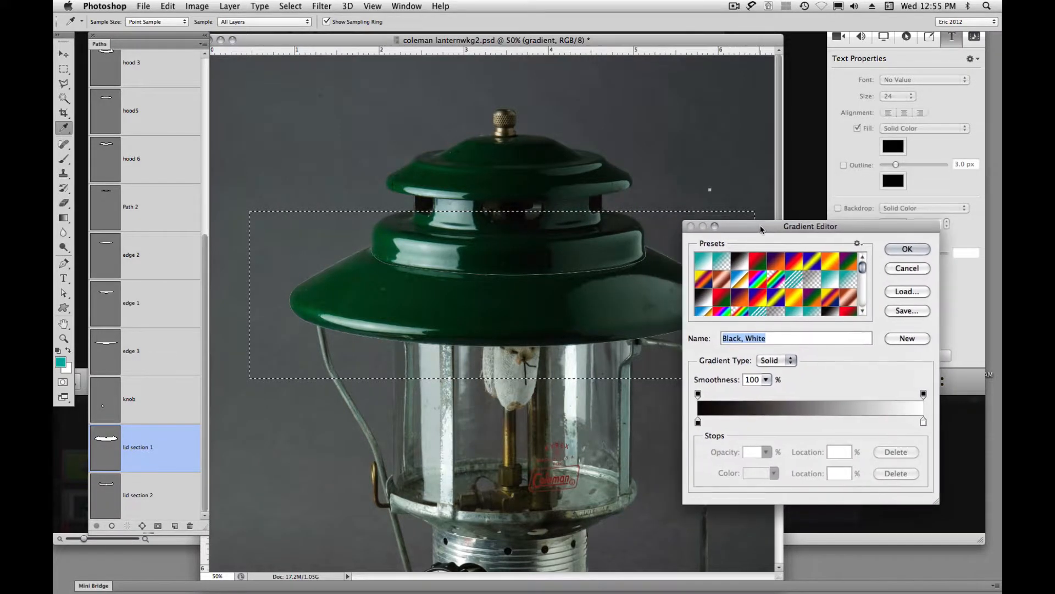
left_click(699, 423)
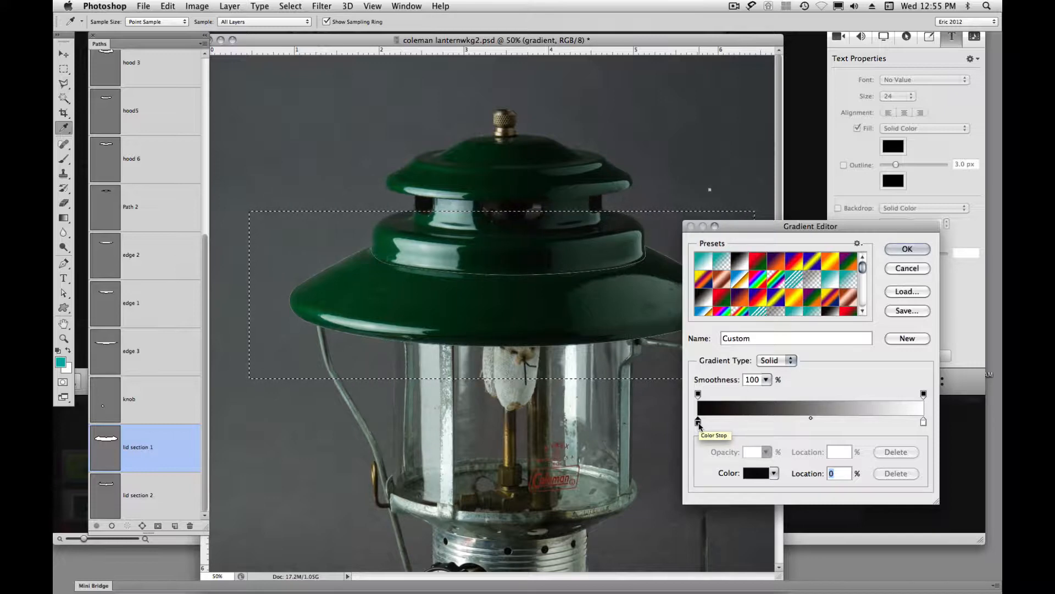
left_click(312, 291)
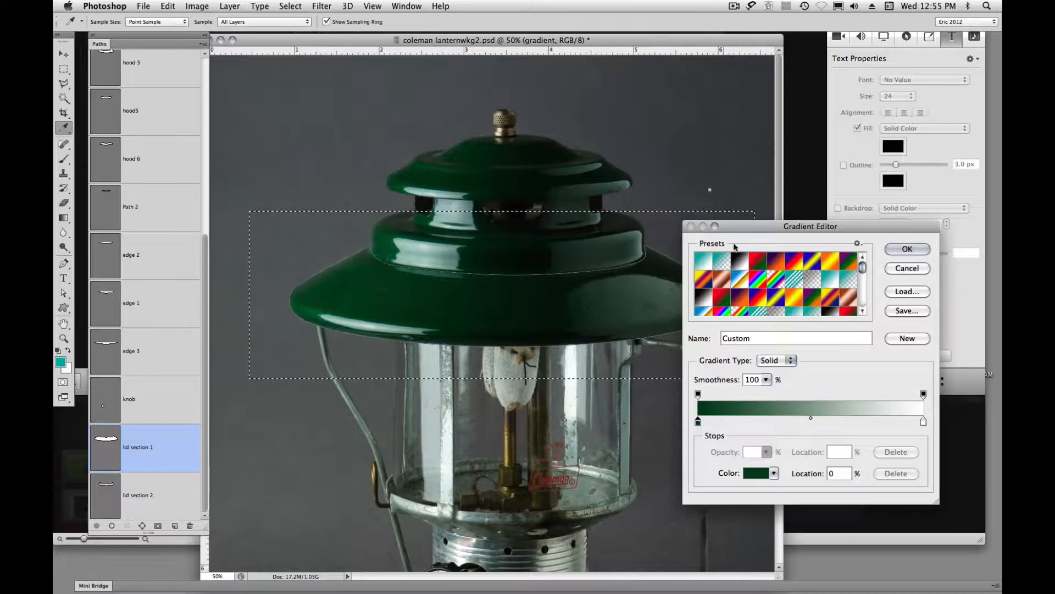
Step: Recolour the gradient's 100% stop with the near-black green sampled from the right shoulder of the lid
left_click_drag(747, 226, 792, 219)
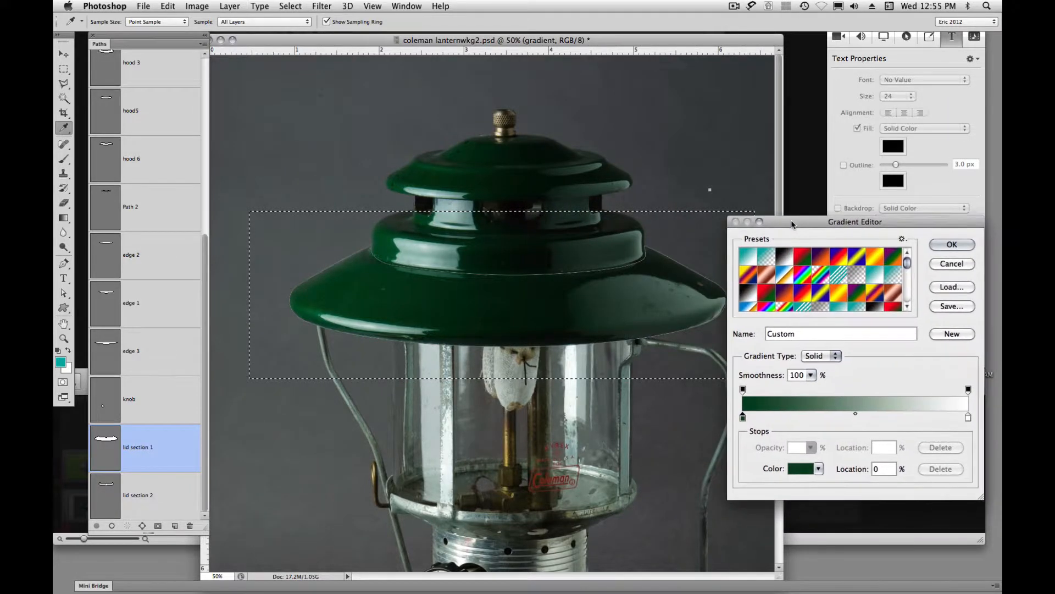
left_click(967, 418)
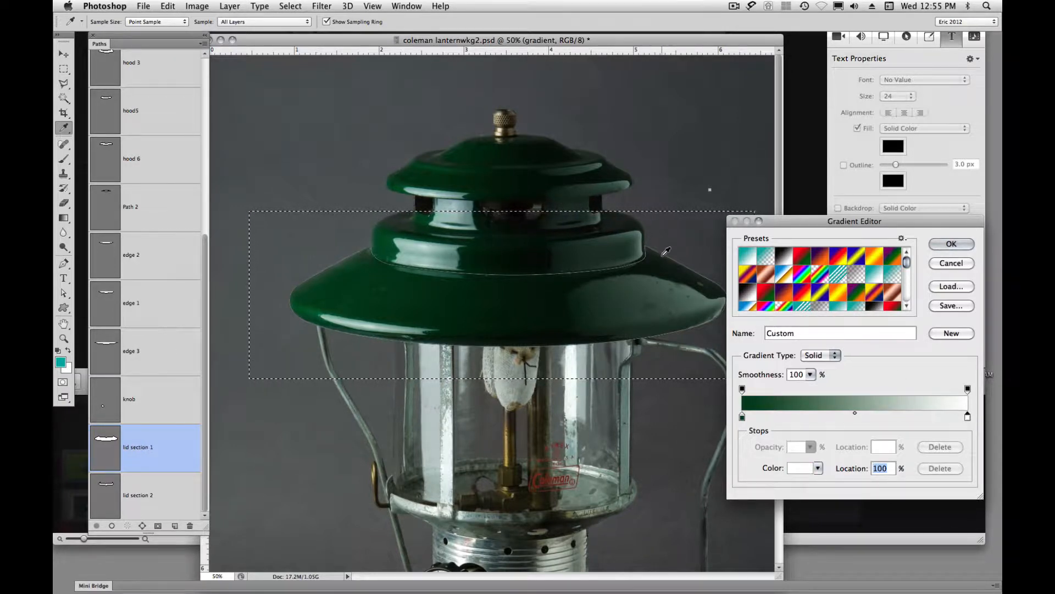
left_click(662, 263)
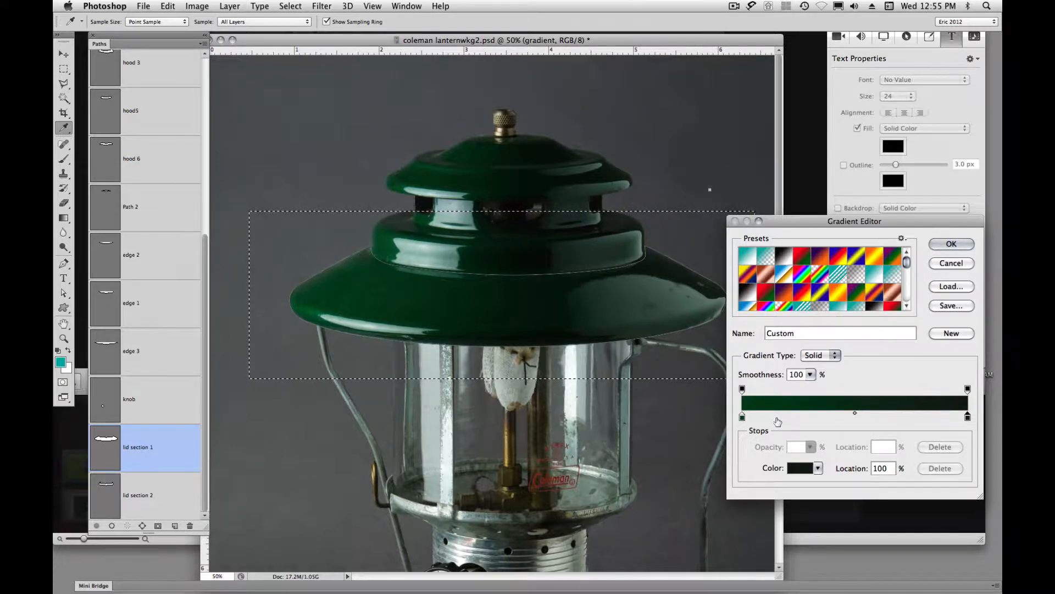
Step: Add a colour stop using the brighter green sampled from the brim's left end and place it at 27%
left_click_drag(807, 418, 833, 417)
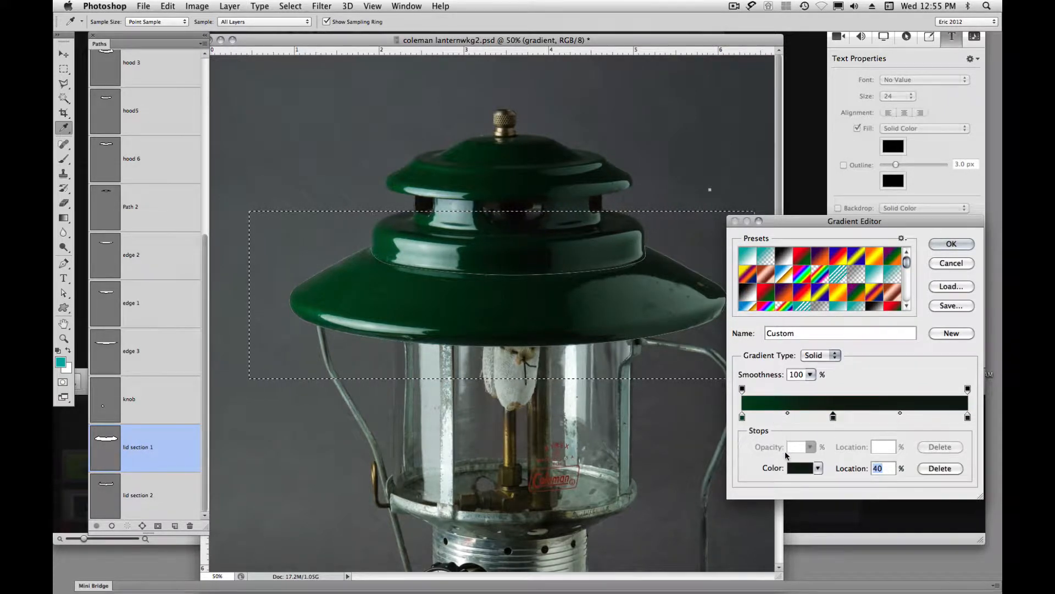
left_click(311, 312)
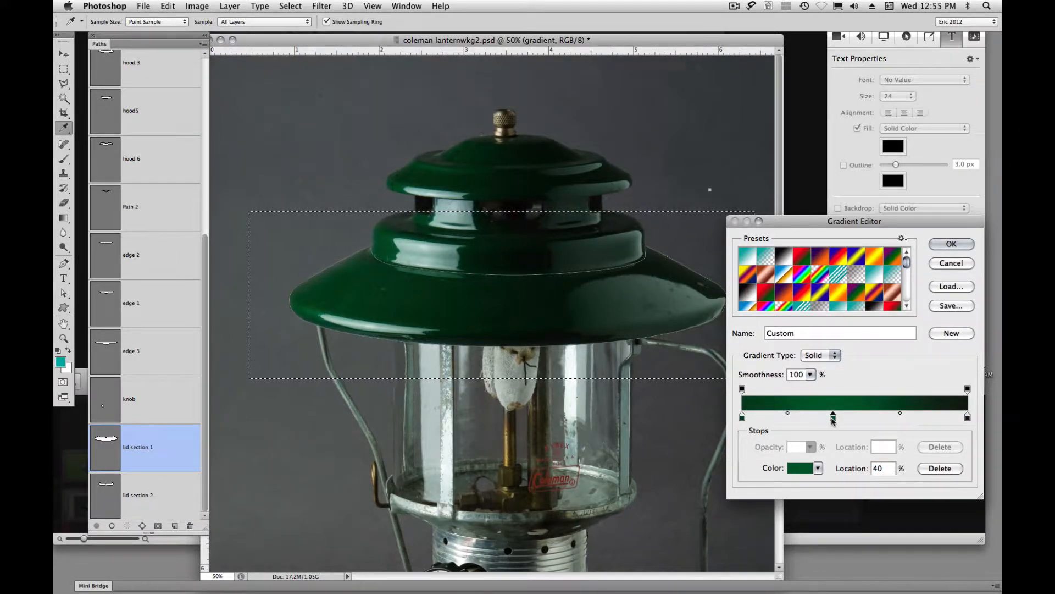
left_click_drag(834, 418, 803, 418)
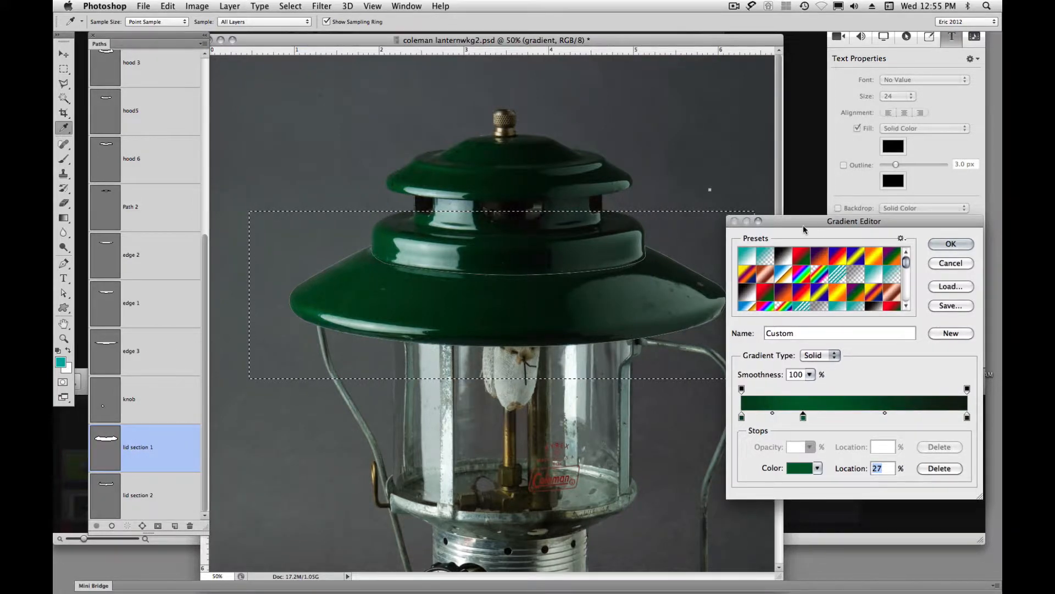
Step: Duplicate the bright green stop to 75% and the dark end stop to 46%, shifting the first bright green stop to 22%
left_click_drag(804, 229, 686, 158)
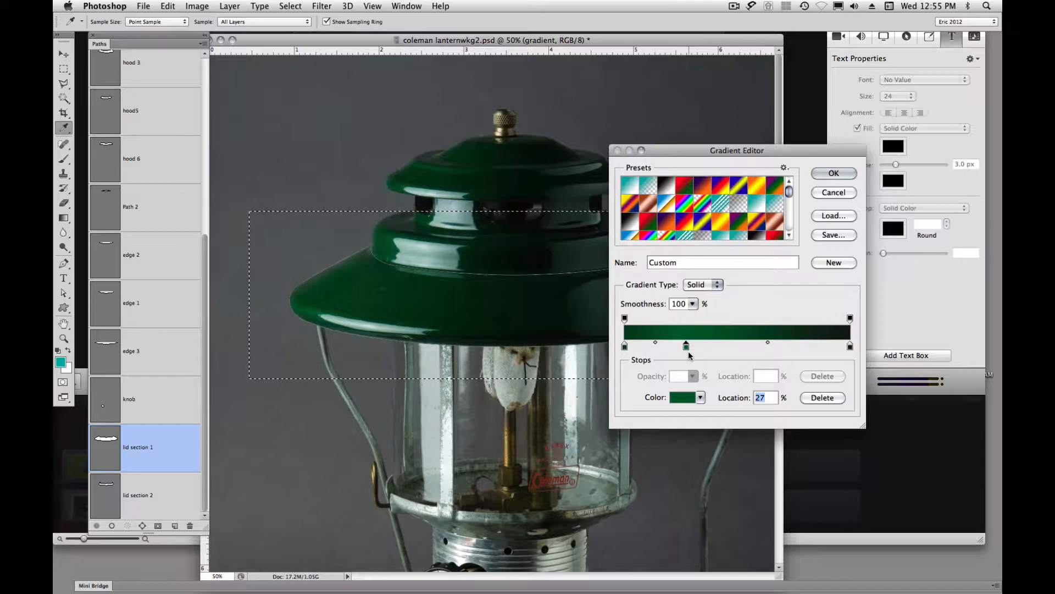
left_click_drag(687, 347, 785, 348)
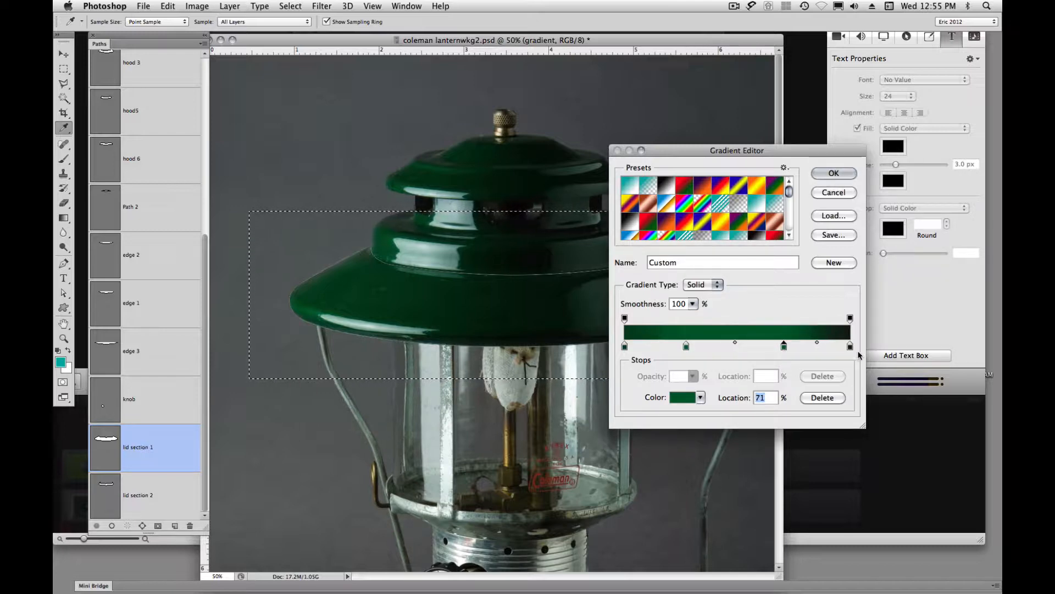
left_click_drag(851, 347, 730, 350)
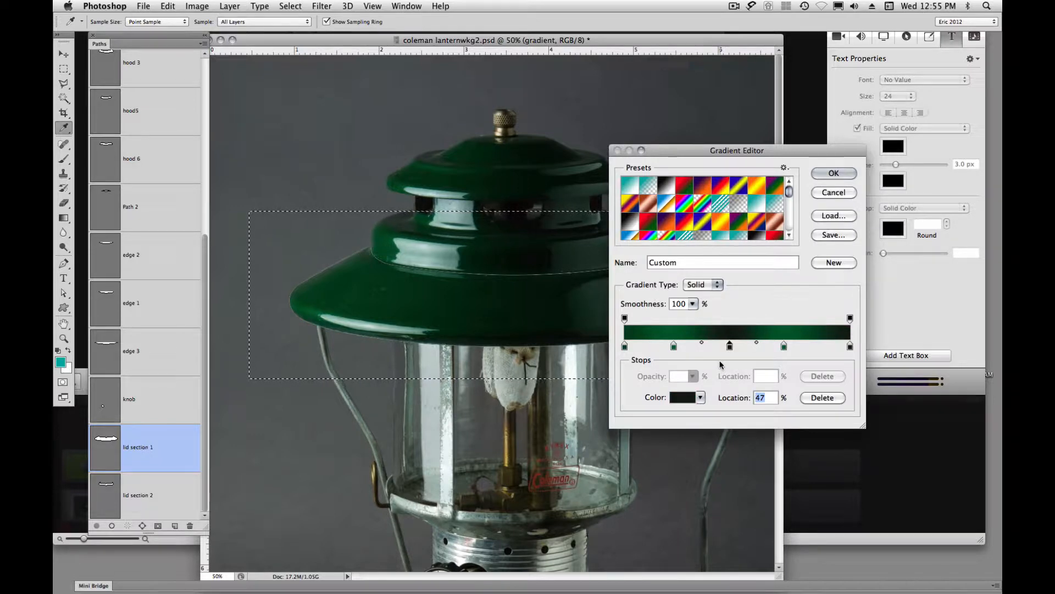
left_click_drag(851, 348, 794, 347)
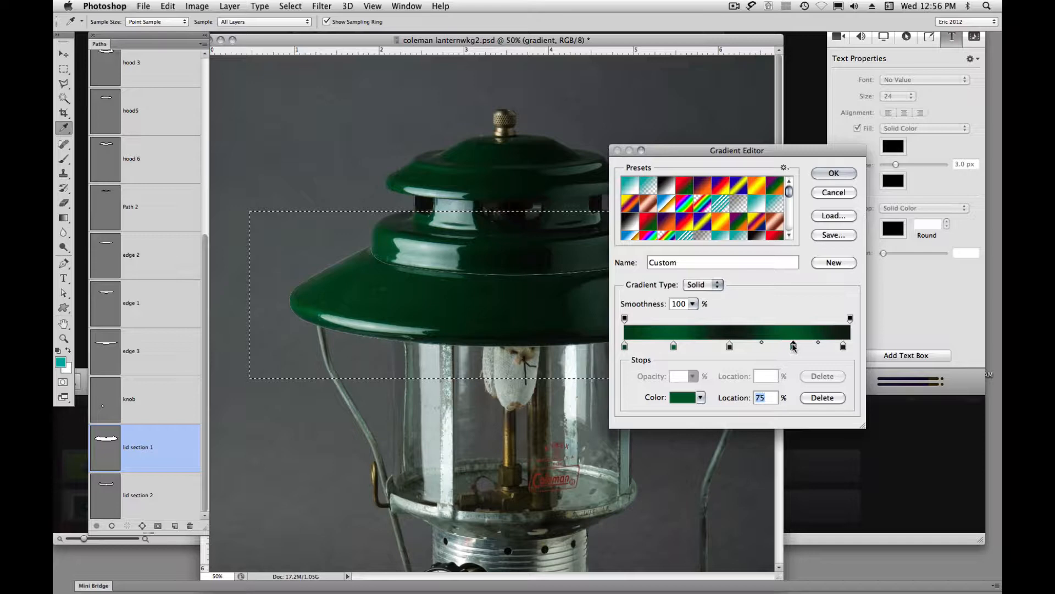
left_click(730, 347)
left_click_drag(730, 349, 730, 360)
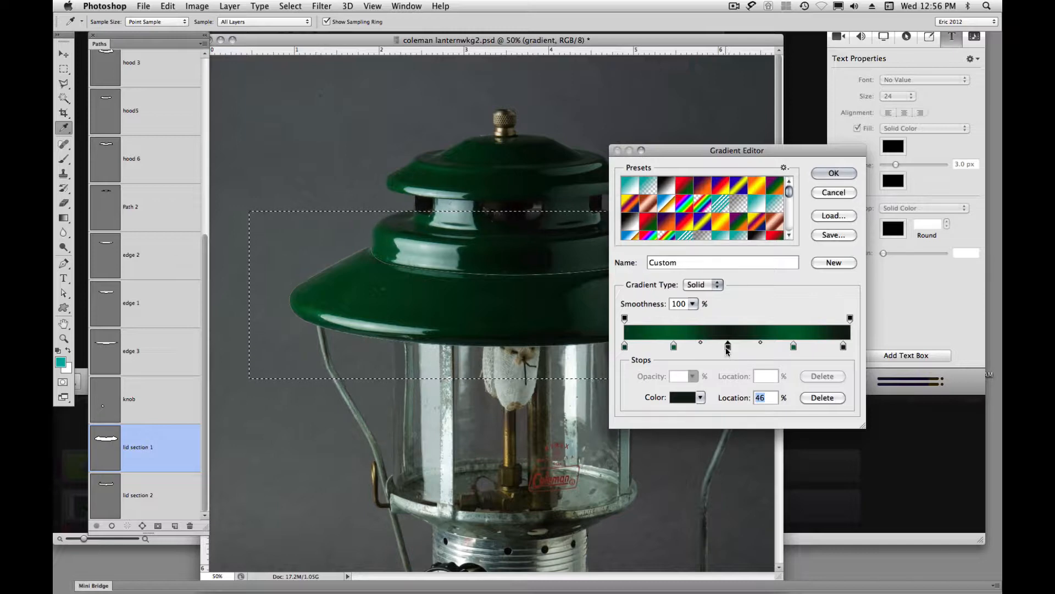
Step: Lighten the dark middle stop at 46% to the colour 293926
double_click(728, 347)
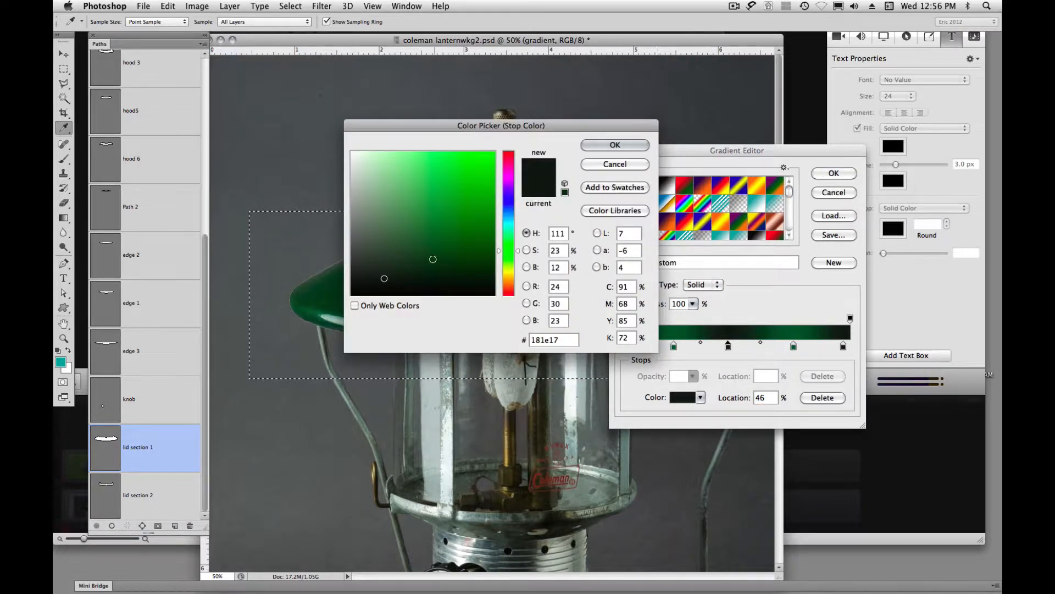
left_click(399, 264)
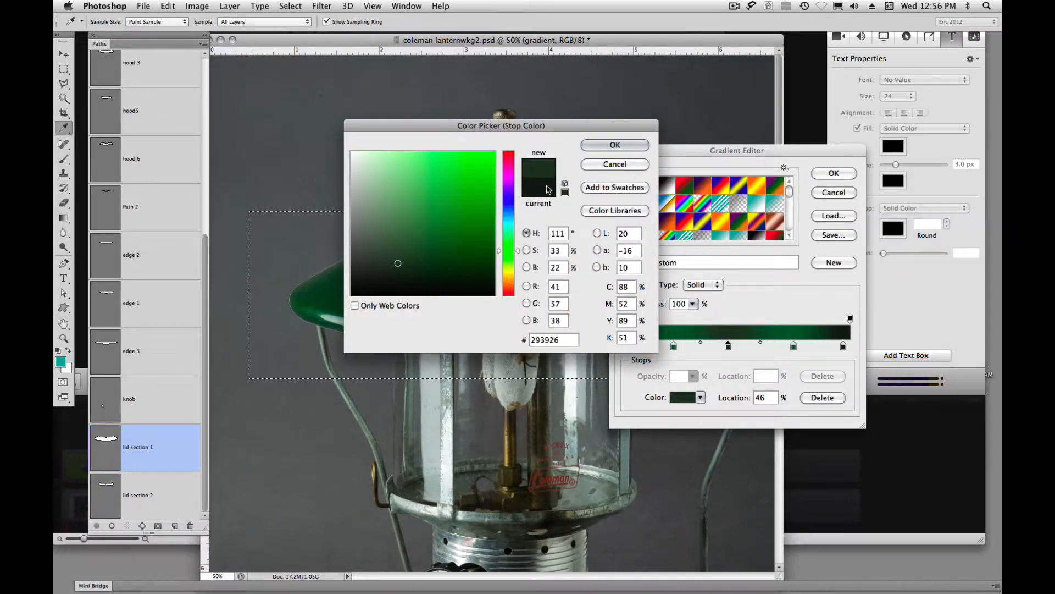
left_click(596, 147)
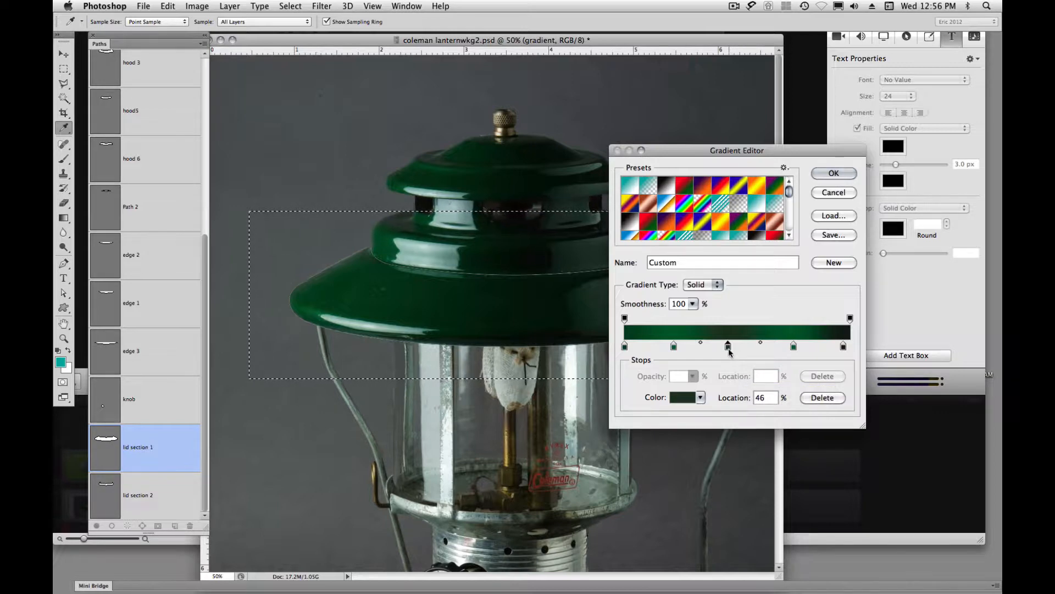
Step: Brighten the green stop at 22% to the colour 31833f
double_click(674, 346)
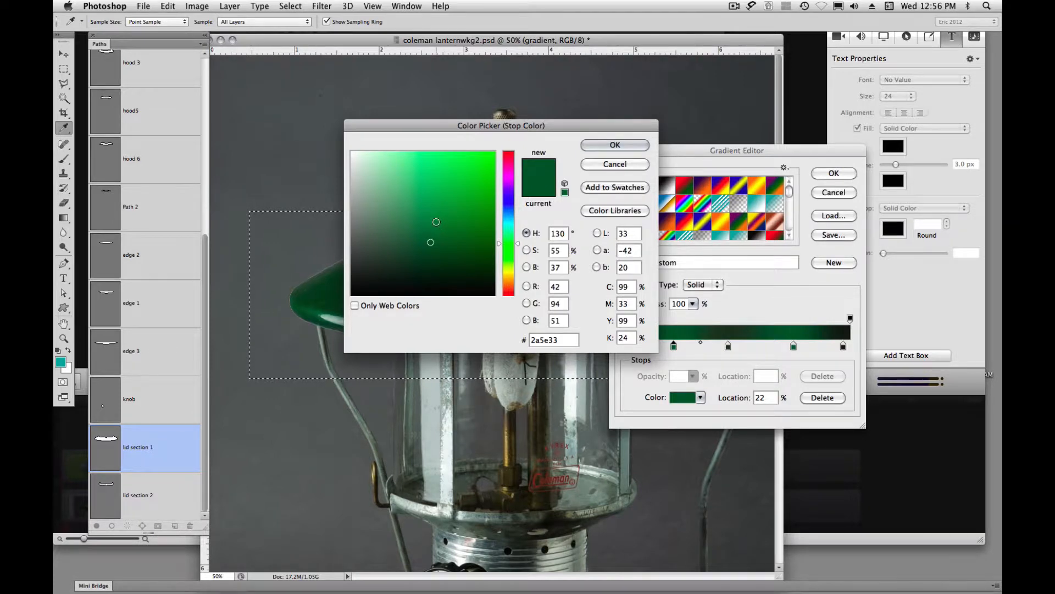
left_click(441, 221)
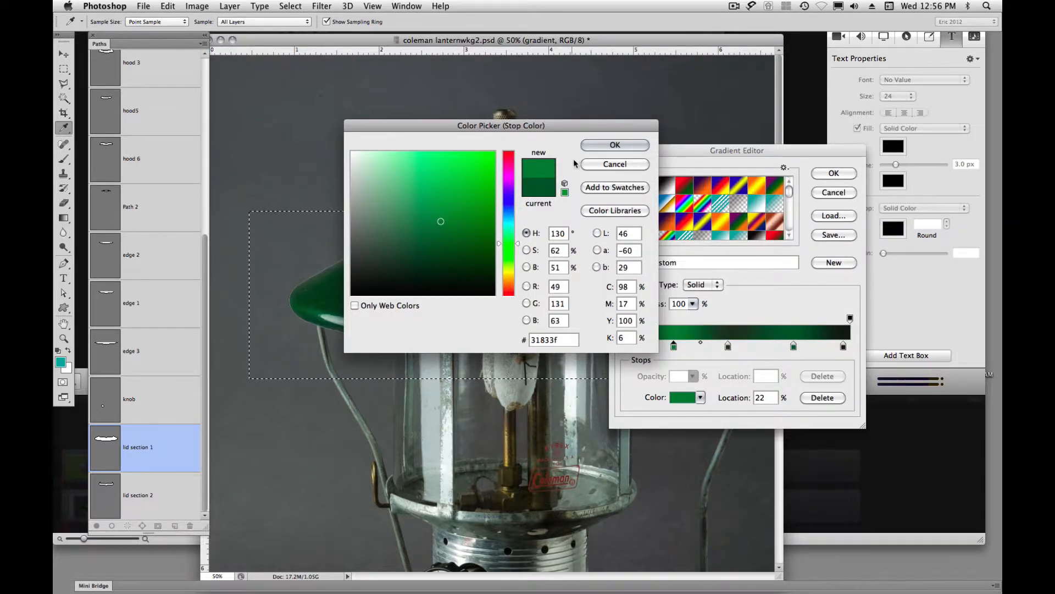
left_click(593, 146)
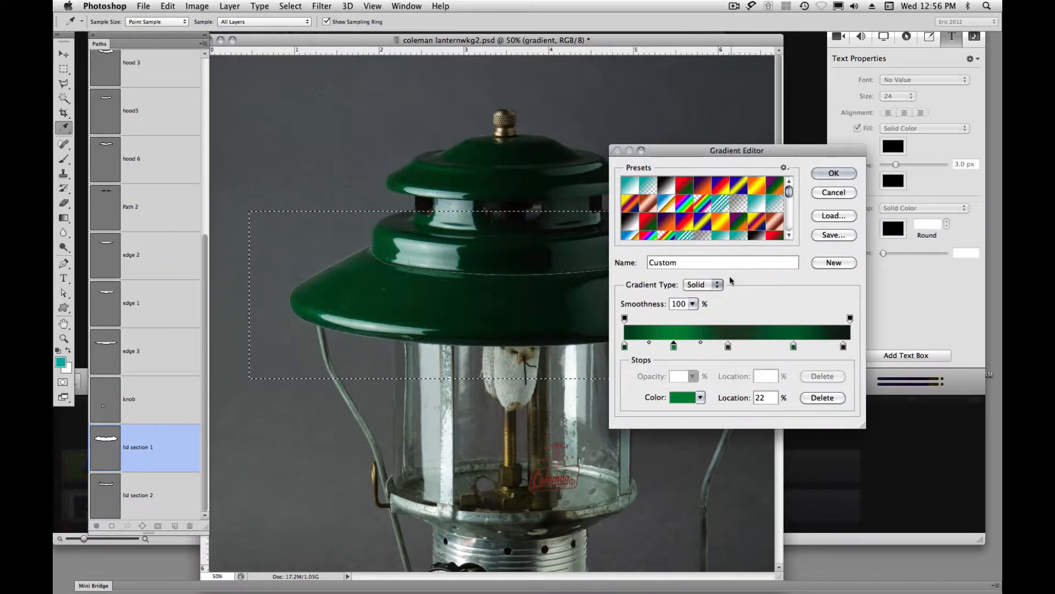
Step: Save the custom gradient as a new preset and fill the selection with it horizontally from left to right, clearing the selection
left_click(817, 265)
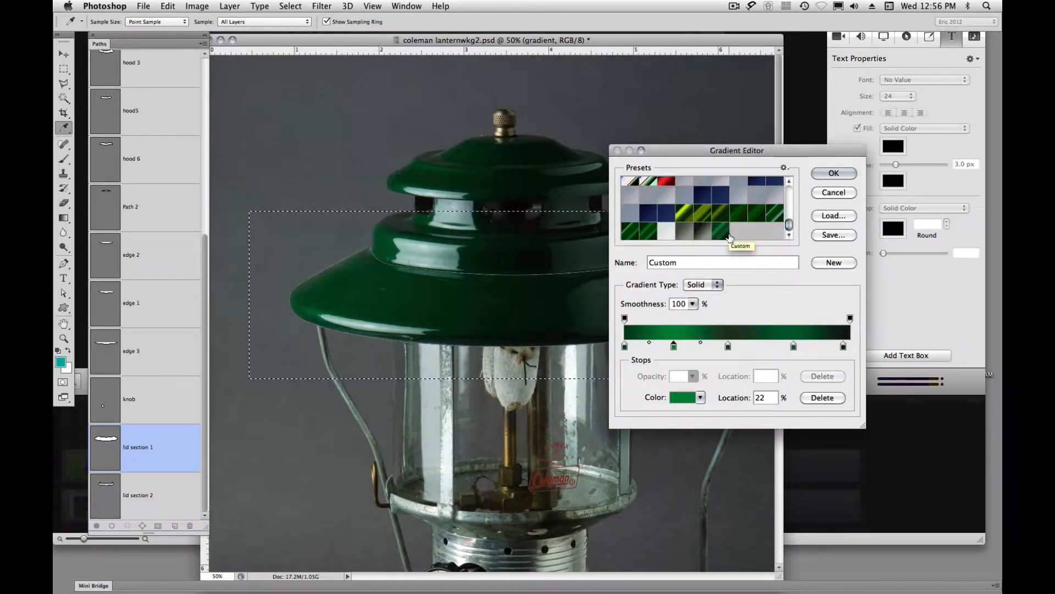
left_click(833, 173)
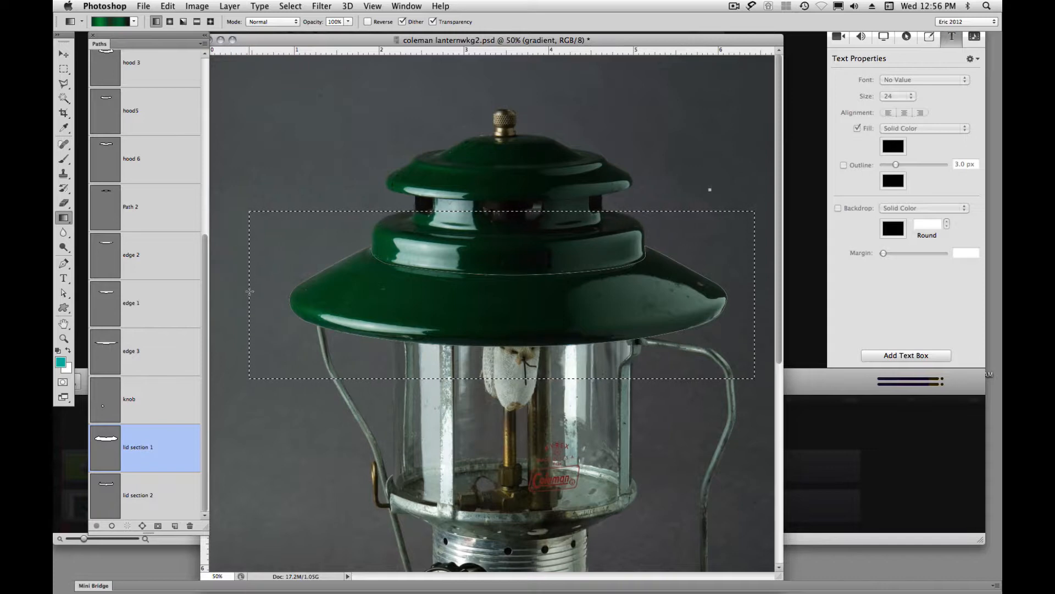
left_click_drag(248, 291, 753, 293)
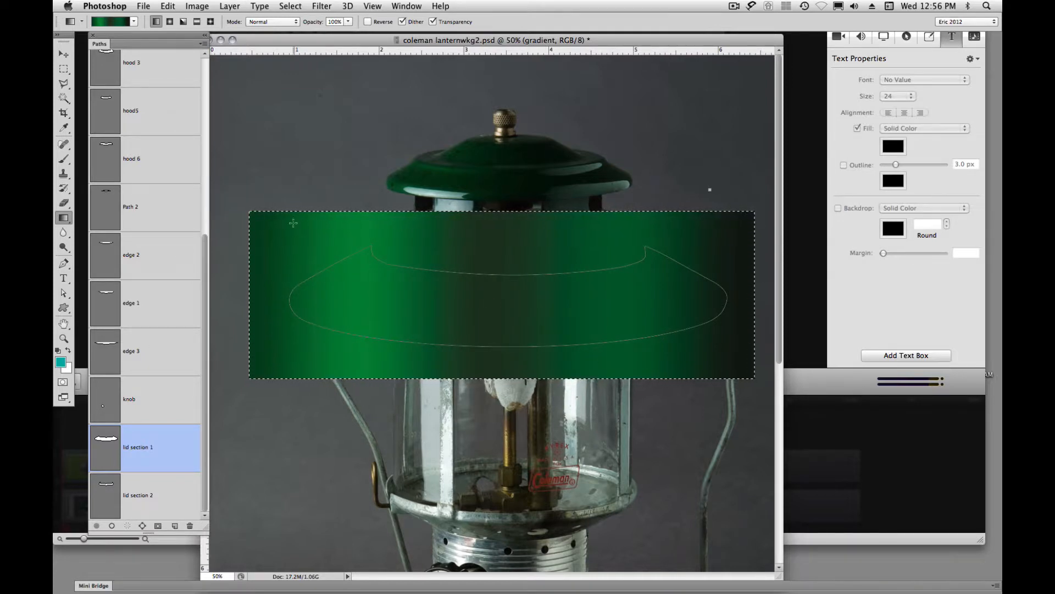
key("super+d")
Step: Distort the gradient rectangle's left edge into an outward slope following the lid's left side, with the lower corner past the canvas edge
key("super+t")
key("Return")
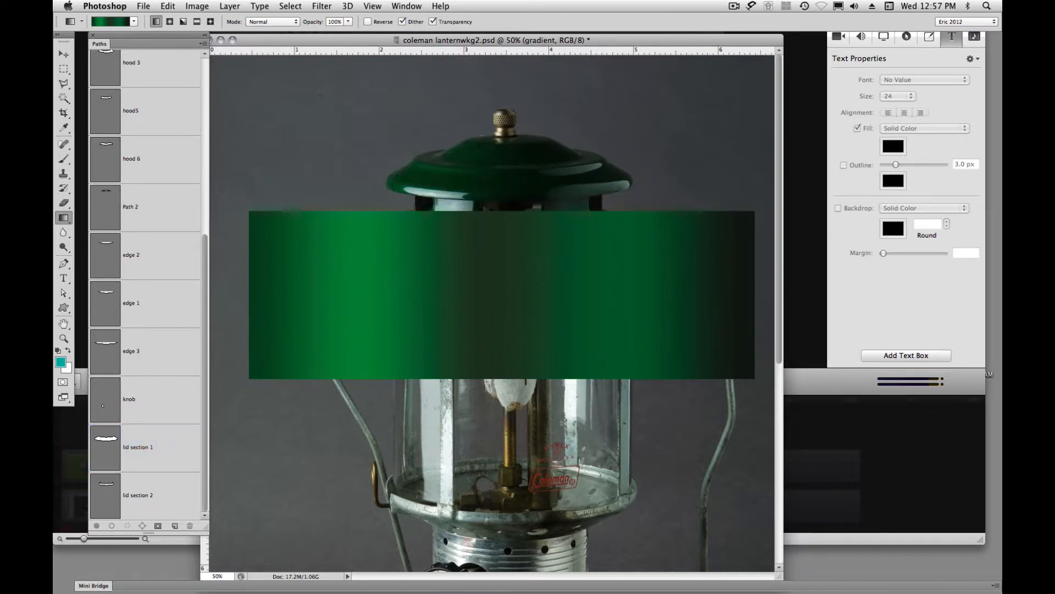
key("super+t")
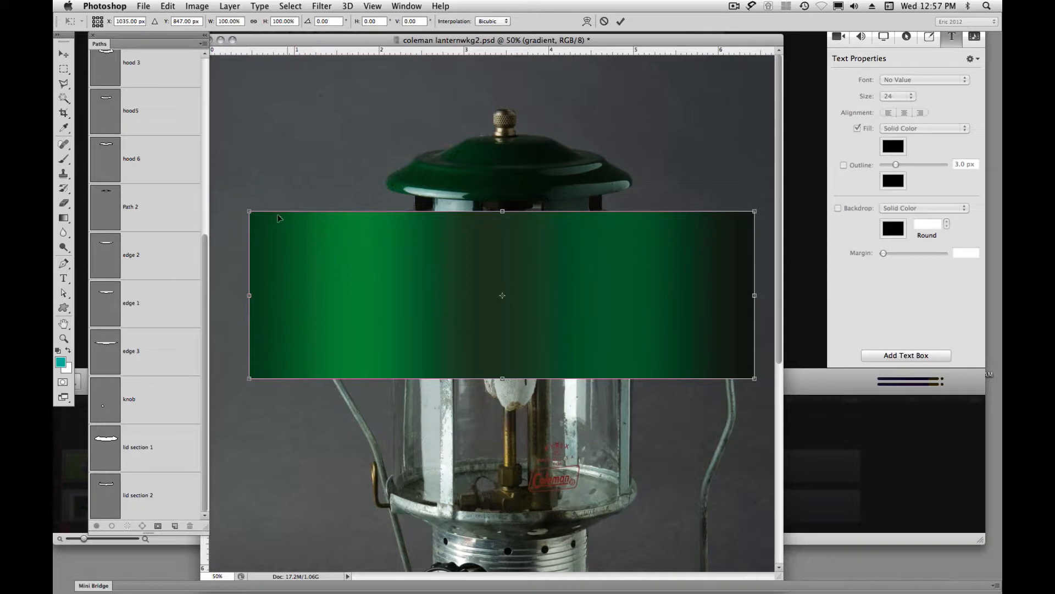
left_click_drag(251, 214, 456, 218)
left_click_drag(250, 382, 237, 360)
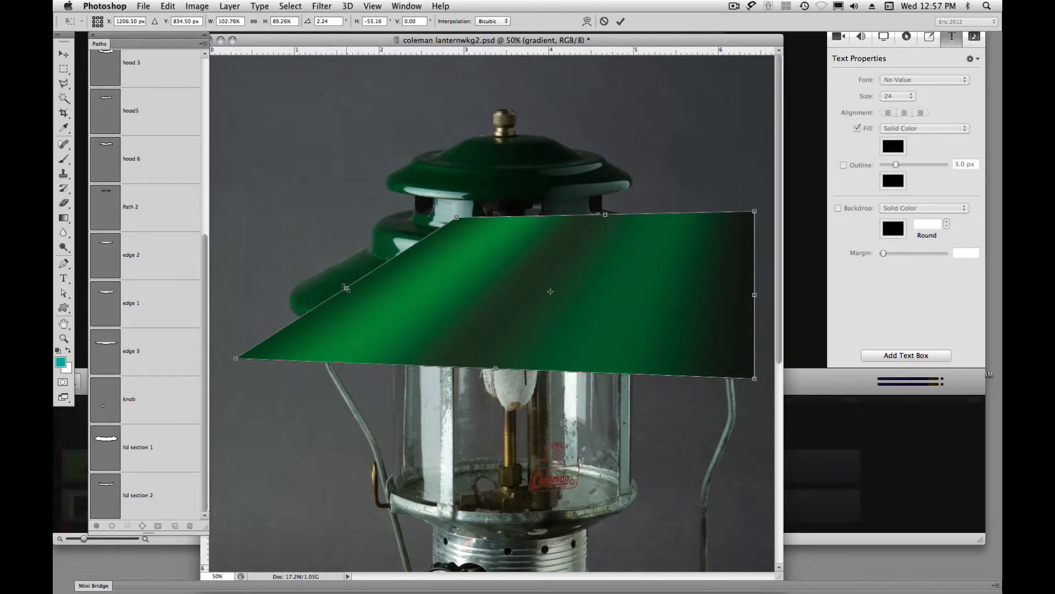
left_click_drag(347, 288, 292, 286)
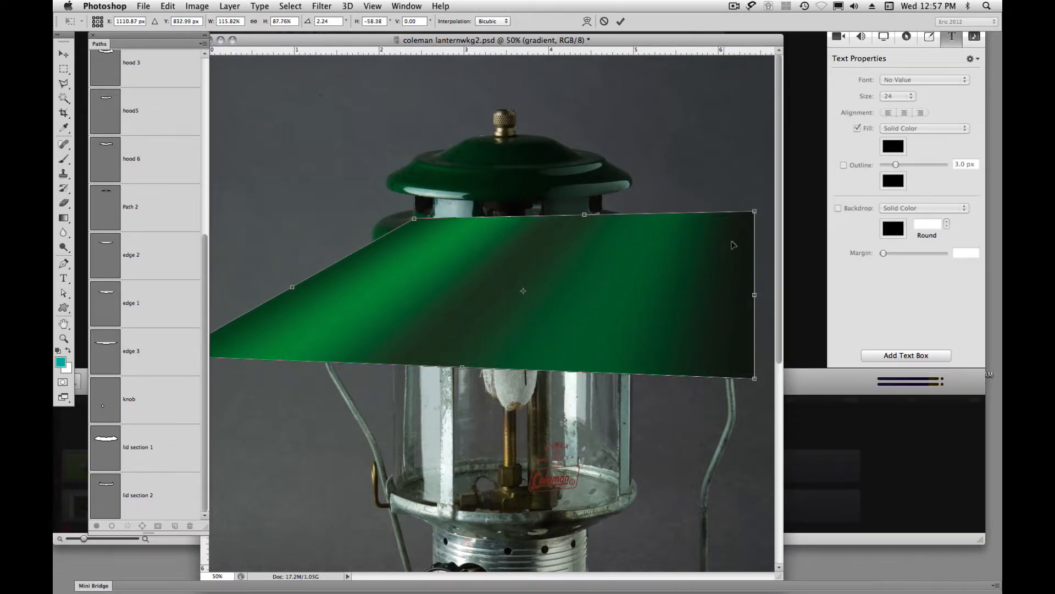
Step: Distort the gradient's right edge into a mirrored slope, level its upper and lower edges, and apply the transformation
left_click_drag(757, 215, 579, 239)
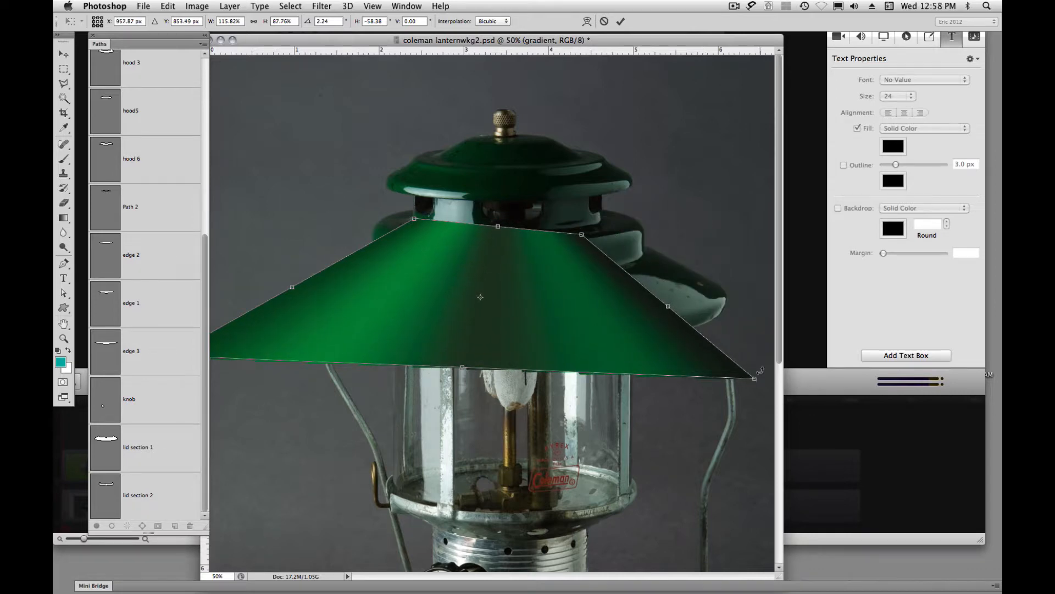
left_click_drag(755, 379, 774, 359)
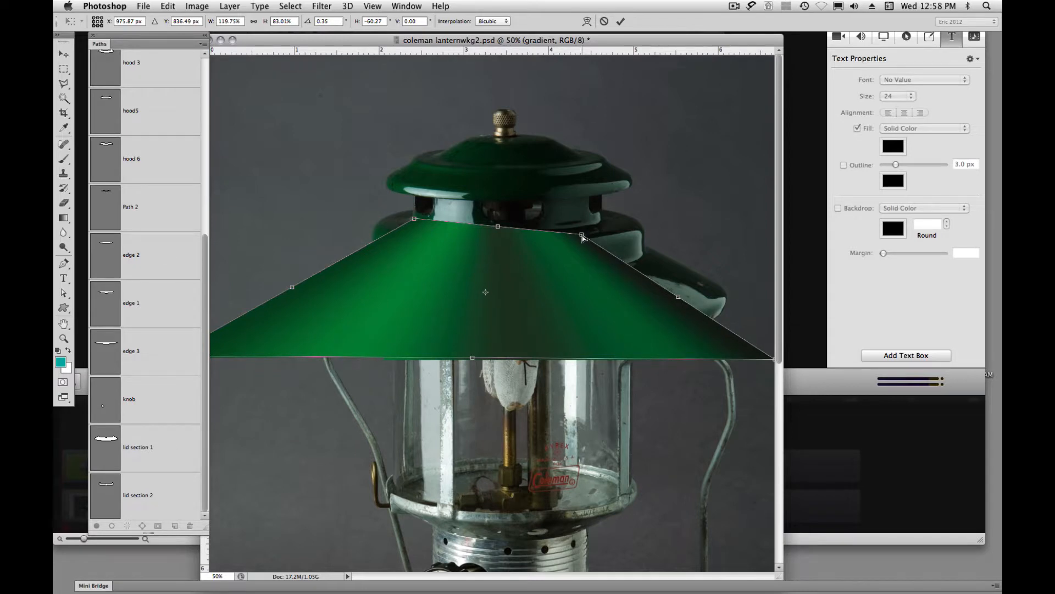
left_click_drag(584, 237, 599, 220)
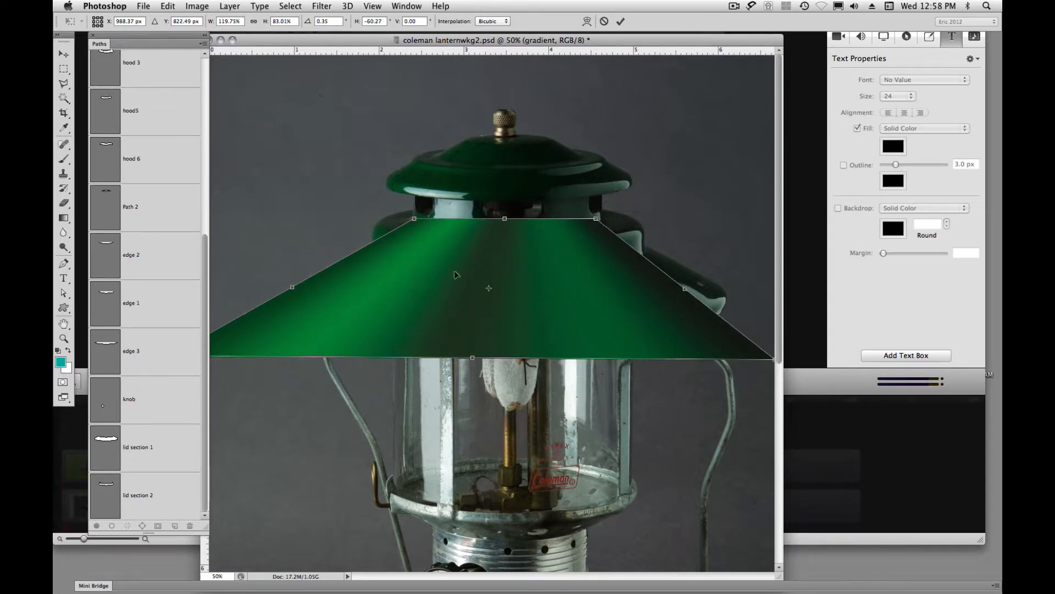
left_click_drag(414, 219, 405, 217)
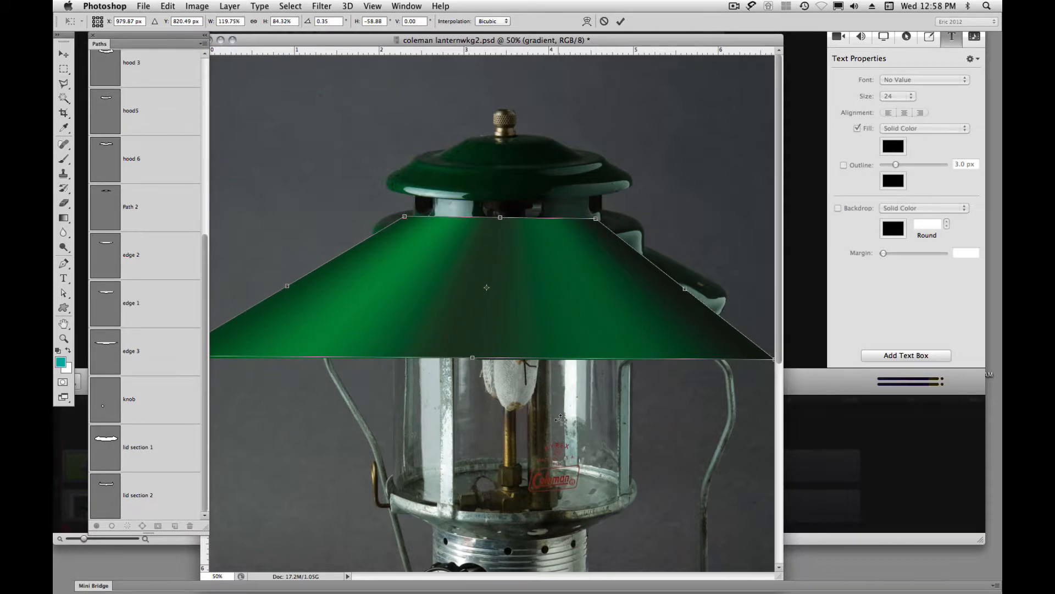
key("Return")
key("g")
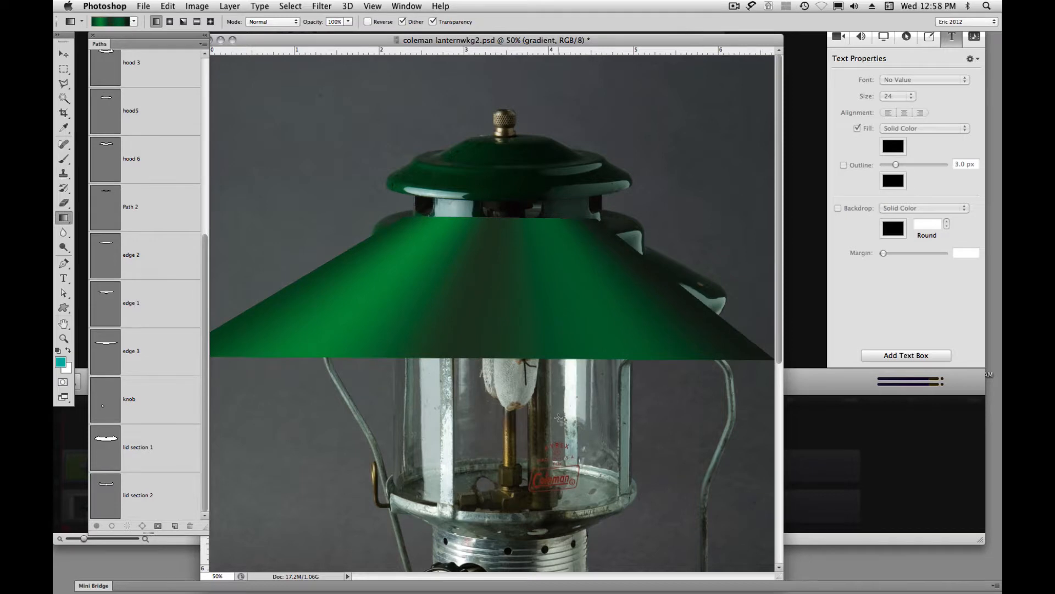
Step: Stretch the distorted gradient horizontally outward on both sides so it extends past the canvas edges
key("super+t")
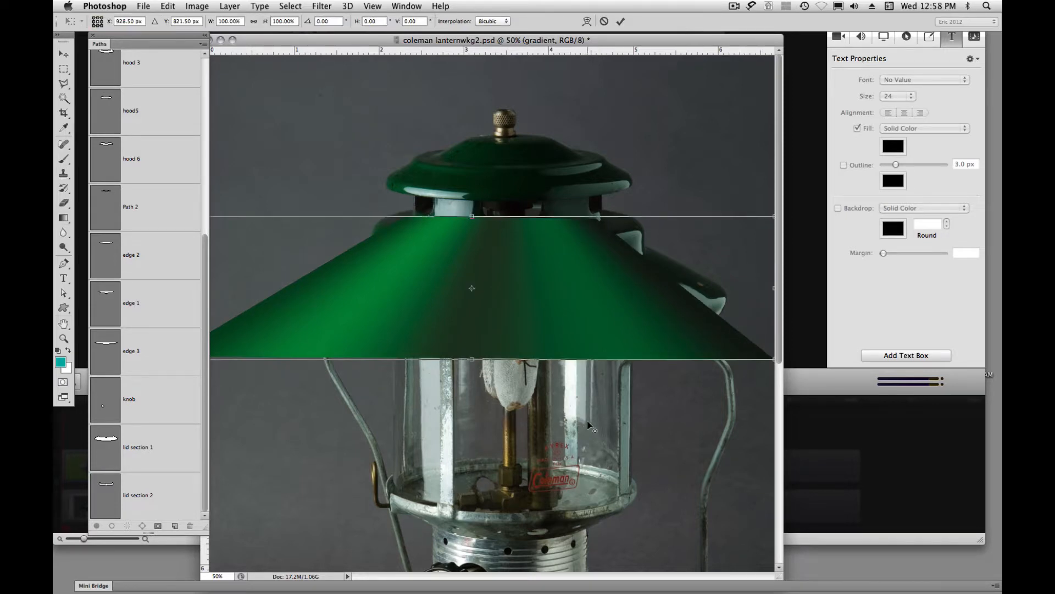
left_click(571, 297, "alt")
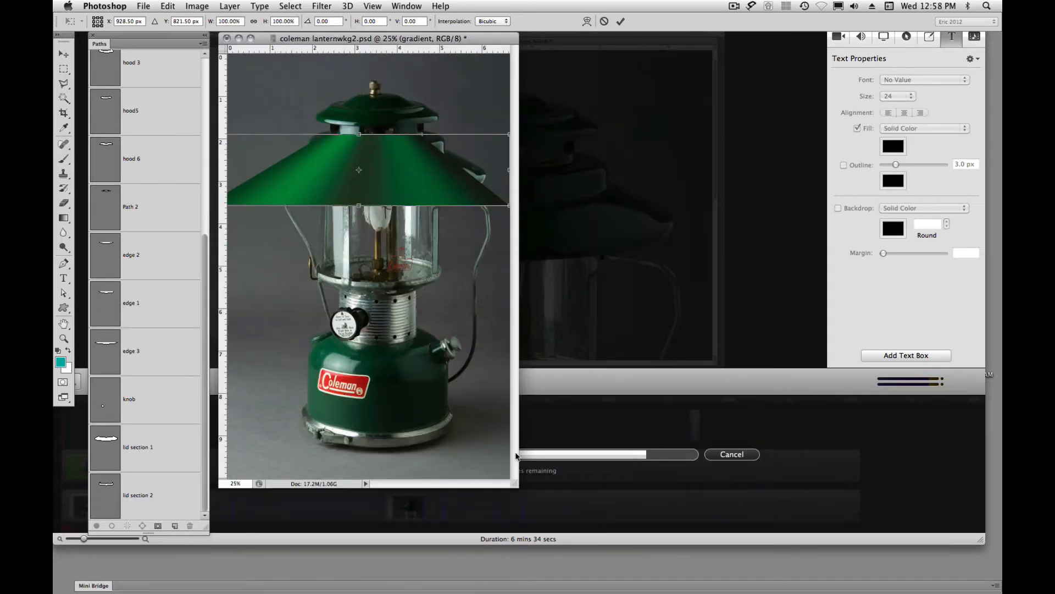
left_click_drag(515, 486, 966, 586)
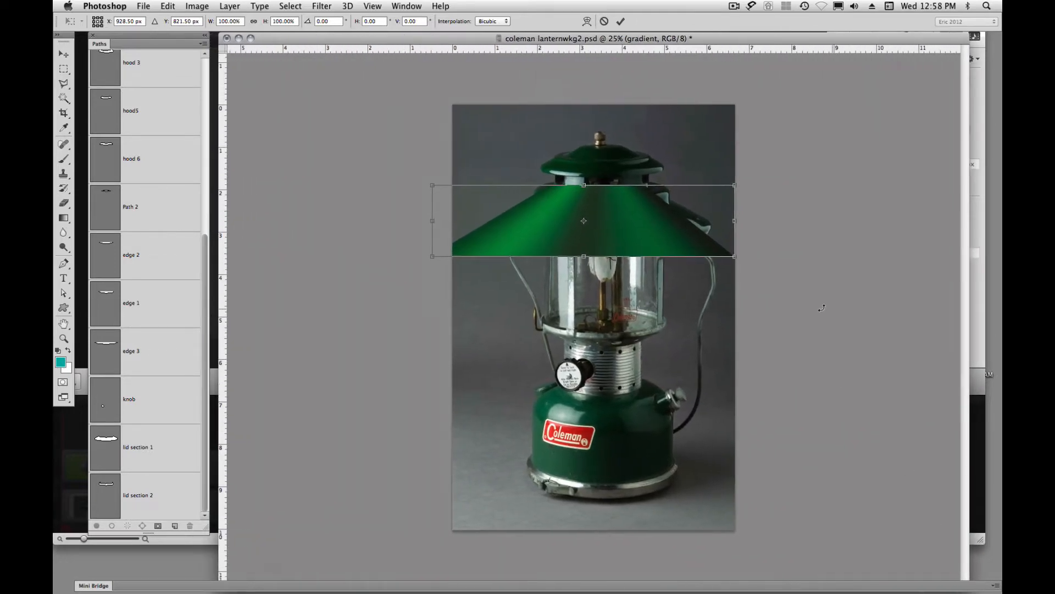
left_click_drag(734, 221, 762, 215)
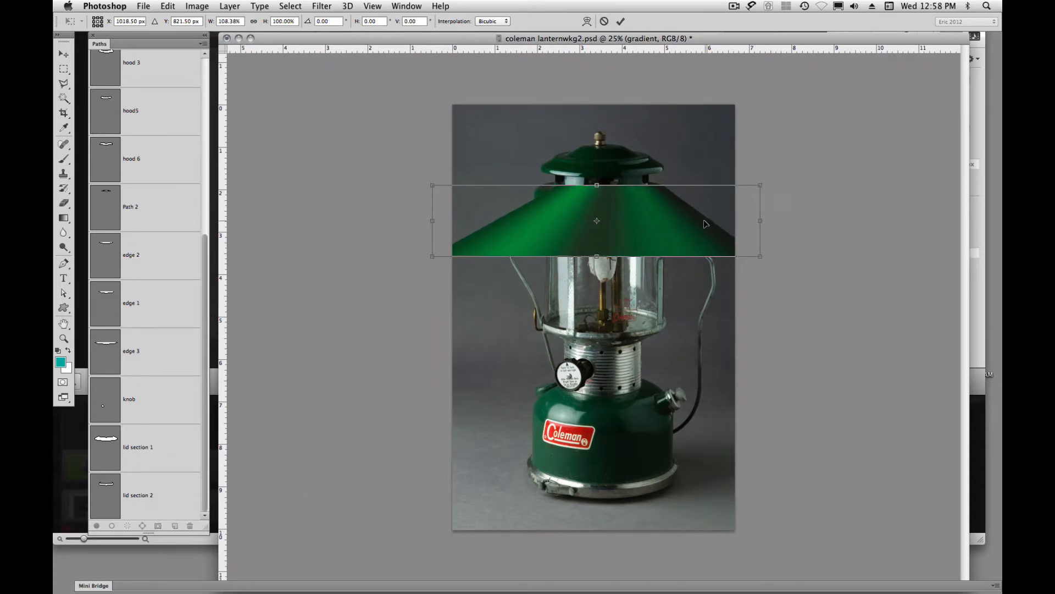
left_click_drag(433, 221, 421, 221)
key("g")
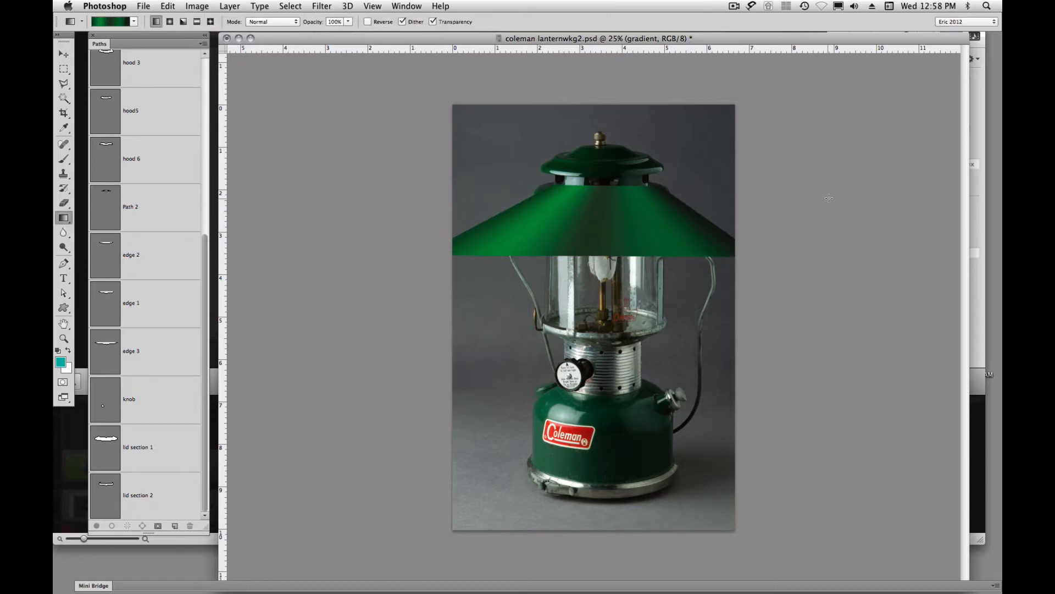
Step: Add a vector mask to the gradient layer from the lid section 1 path
left_click_drag(1001, 60, 748, 128)
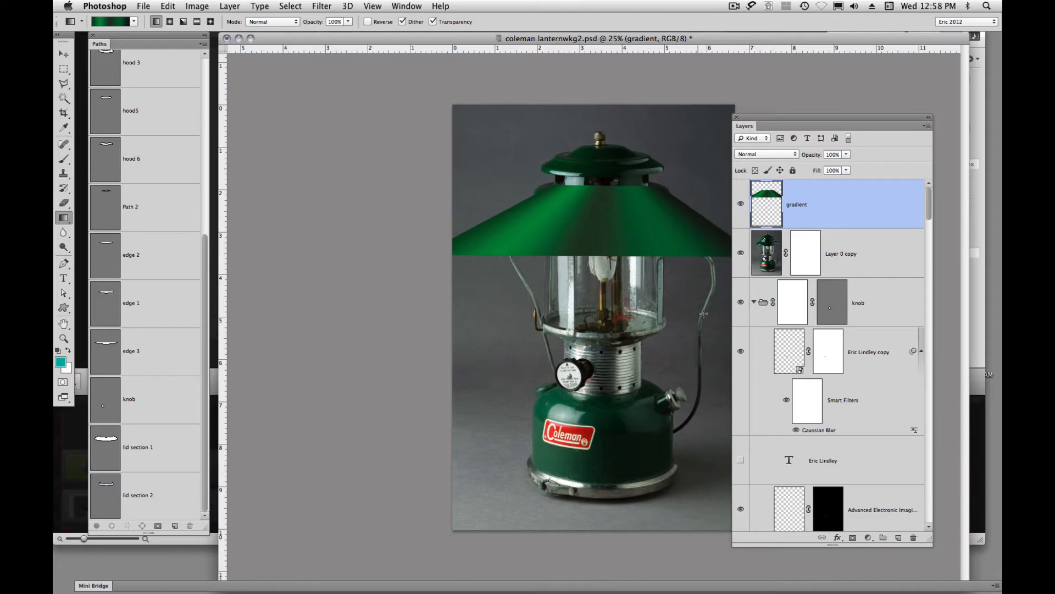
left_click(108, 443)
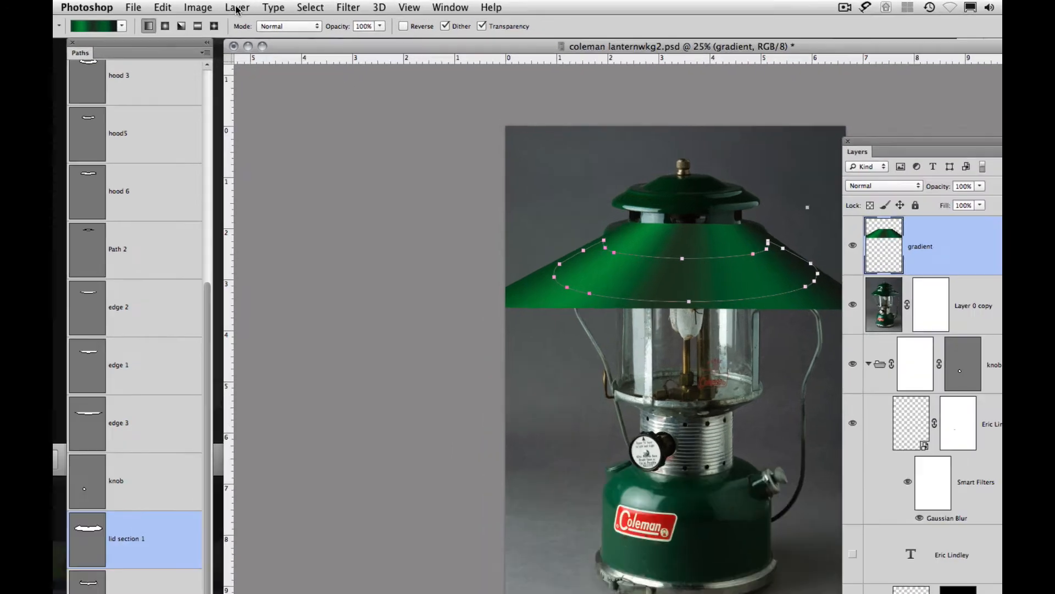
left_click(229, 6)
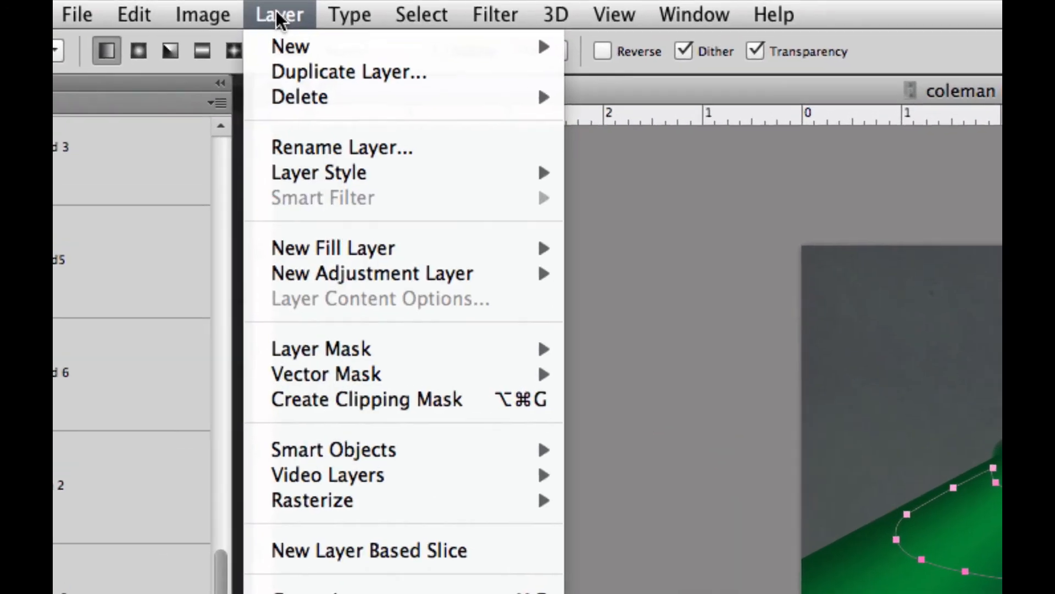
mouse_move(337, 377)
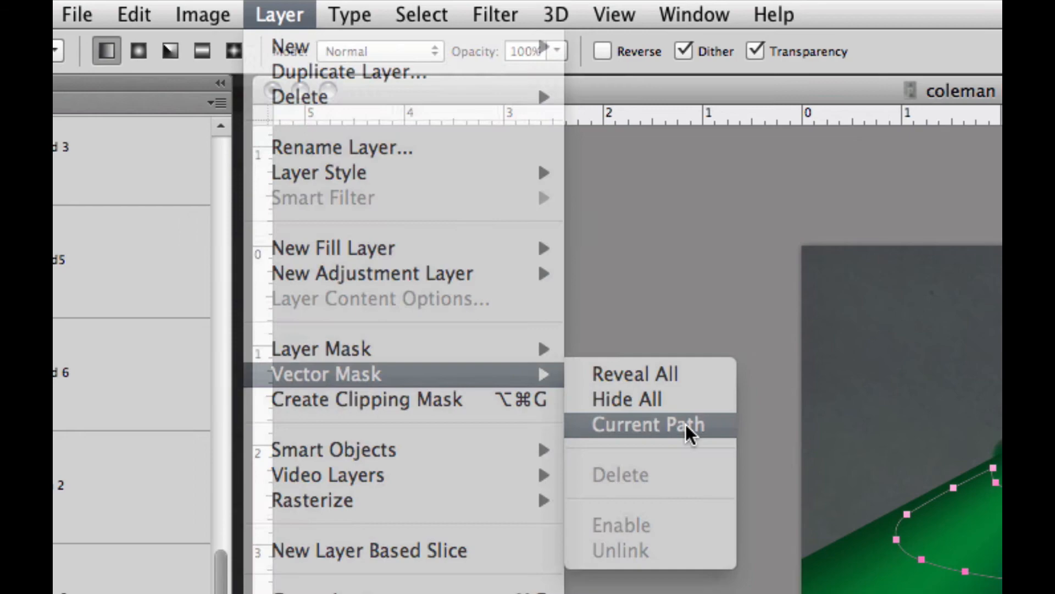
left_click(685, 424)
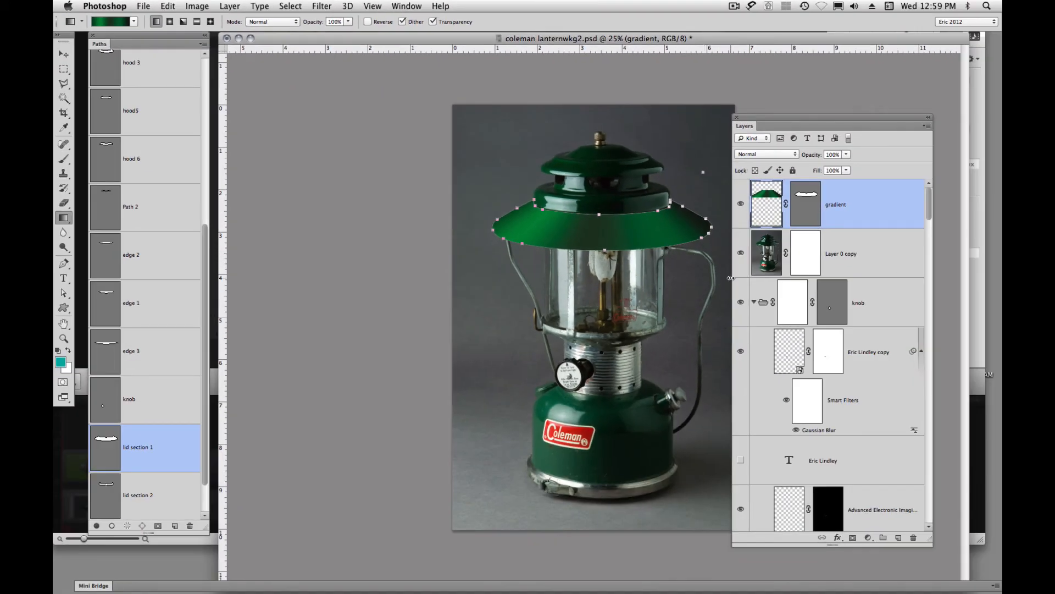
Step: Compare the lid with the gradient layer's vector mask disabled and enabled at 50% zoom
left_click(589, 240, "super")
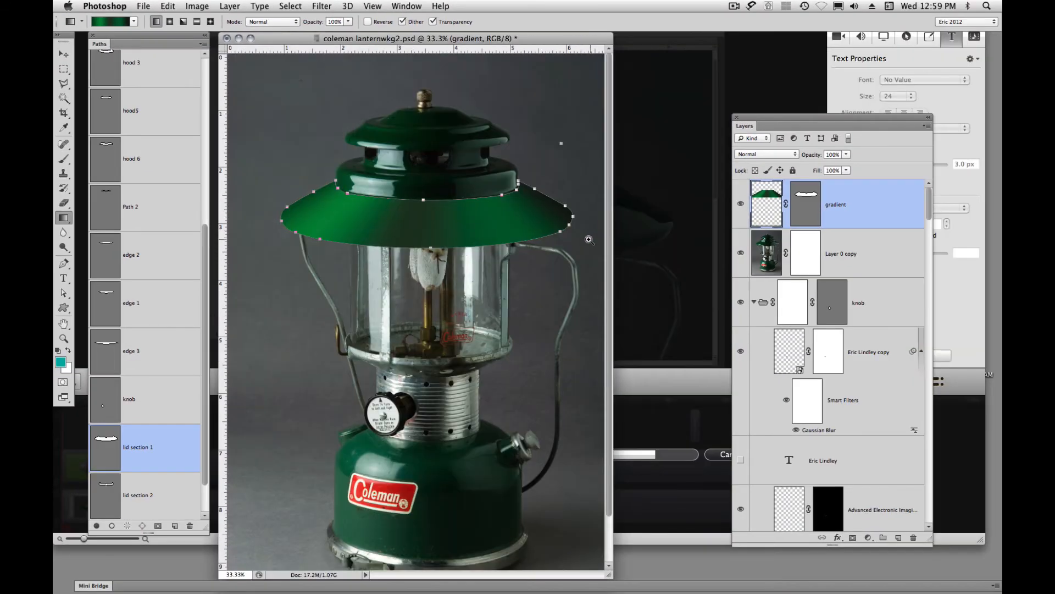
left_click(444, 236, "super")
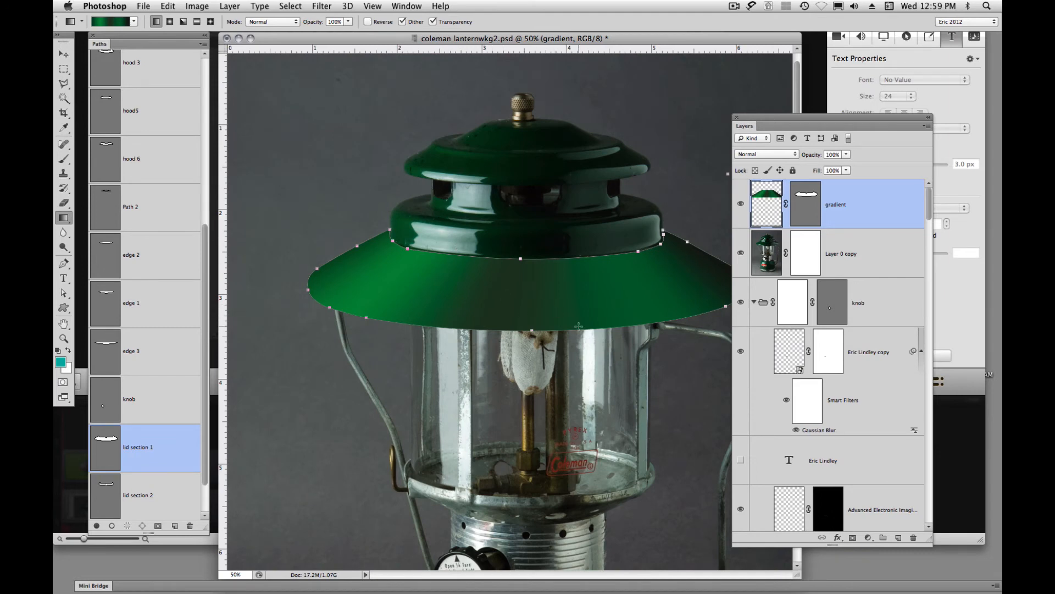
left_click(811, 197, "shift")
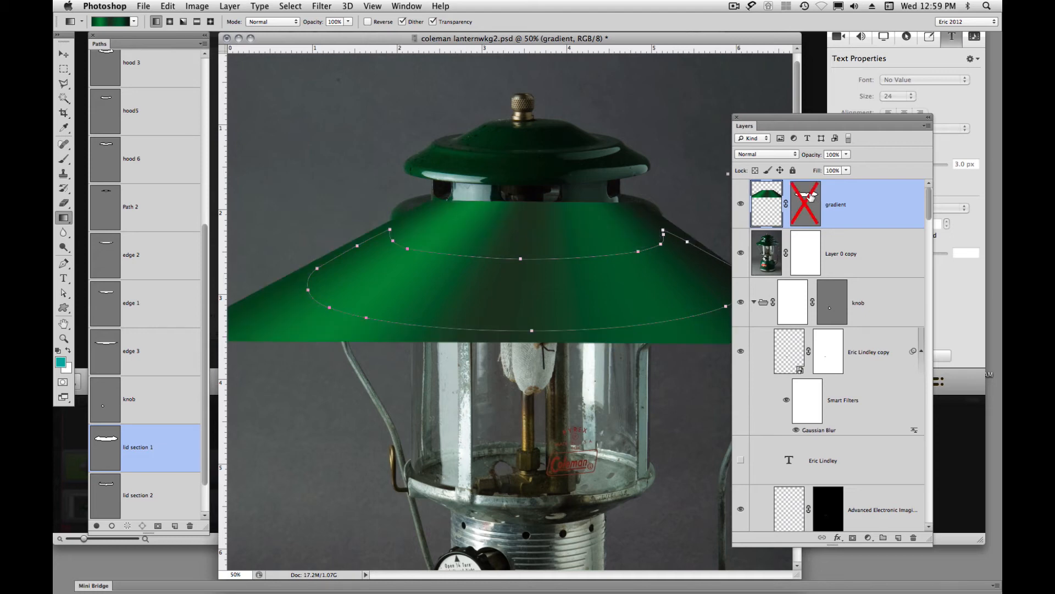
left_click(811, 197, "shift")
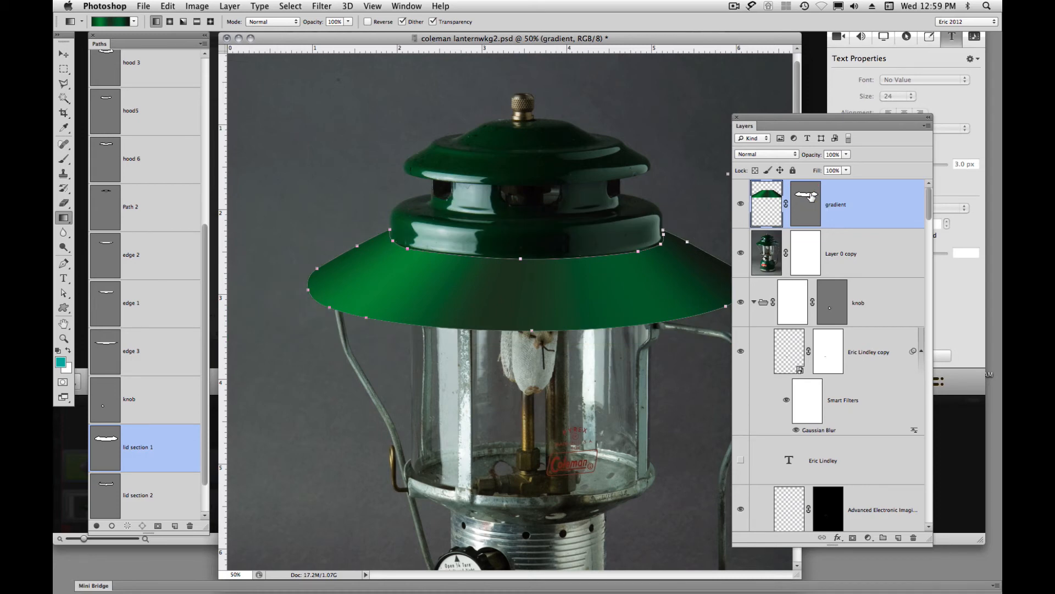
left_click(811, 197, "shift")
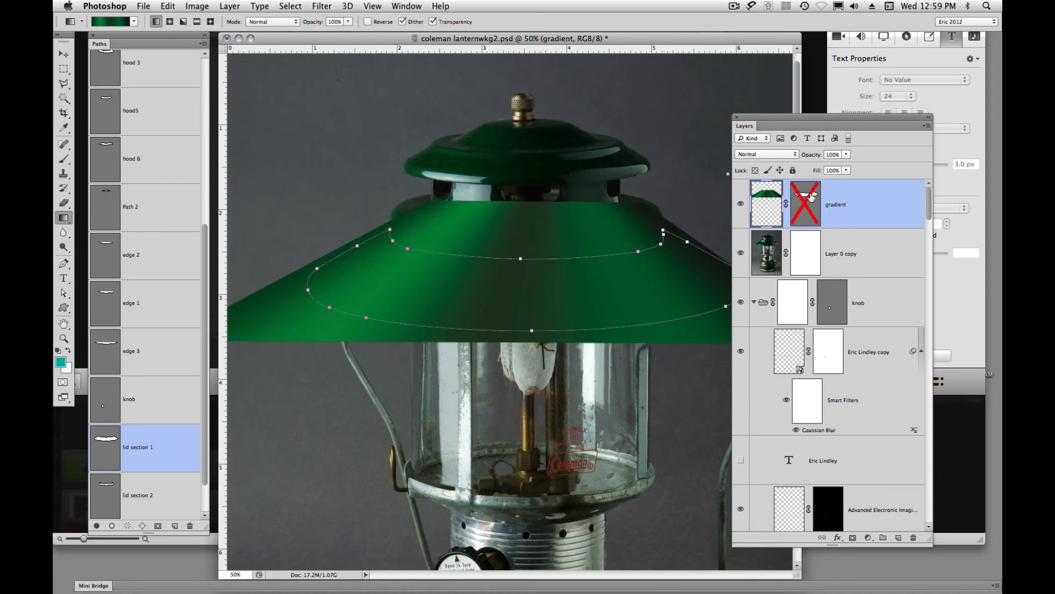
left_click(811, 197, "shift")
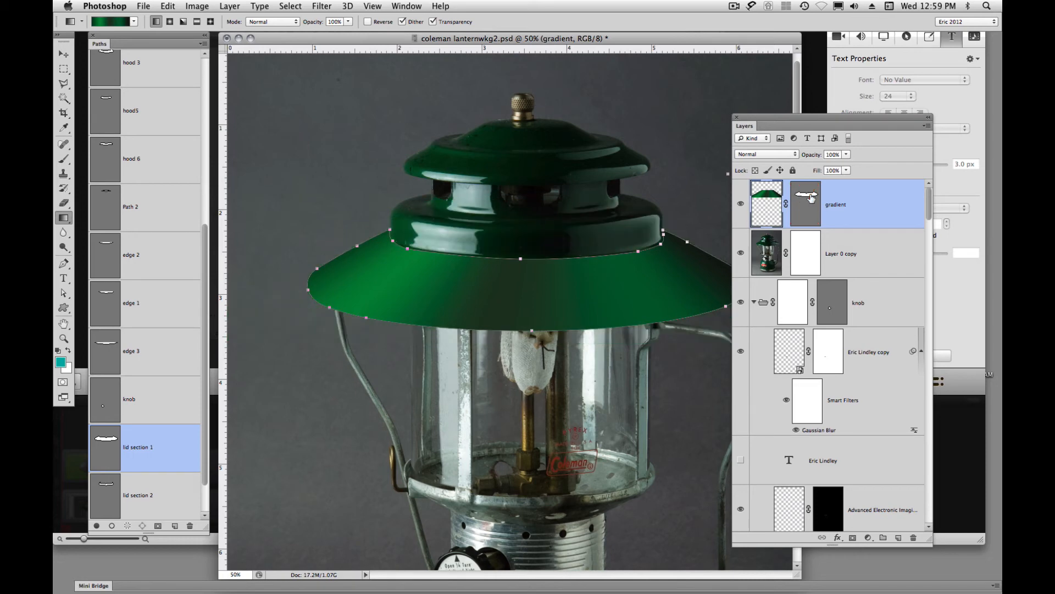